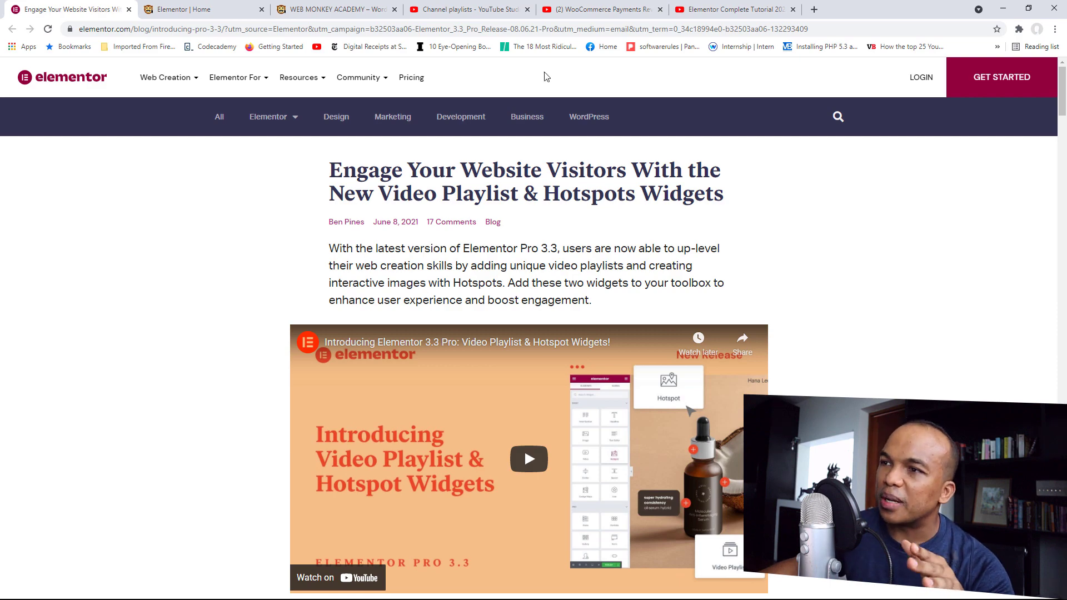
Switch to the Elementor editor showing the Home page
click(205, 6)
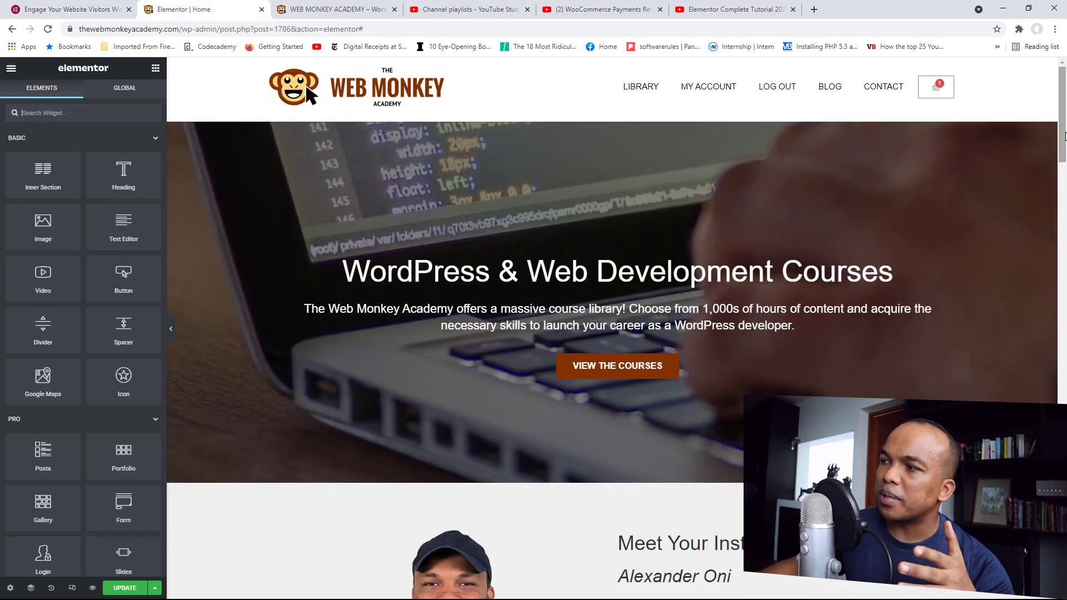
Place a Hotspot widget from the Pro widgets in the empty section below the newsletter signup
scroll(611, 327, down, 20)
scroll(269, 362, down, 2)
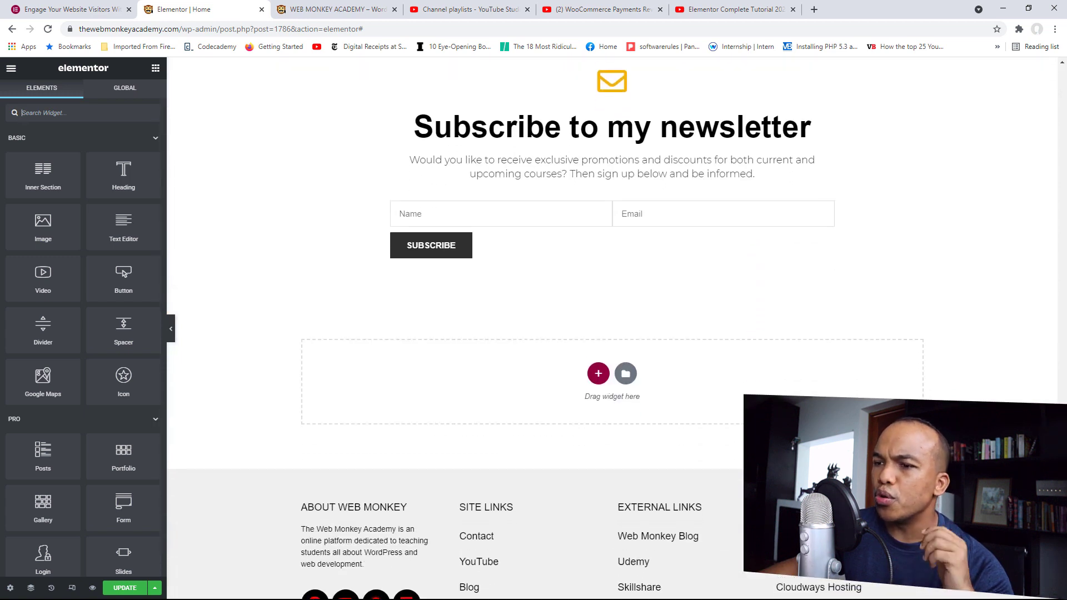
click(152, 138)
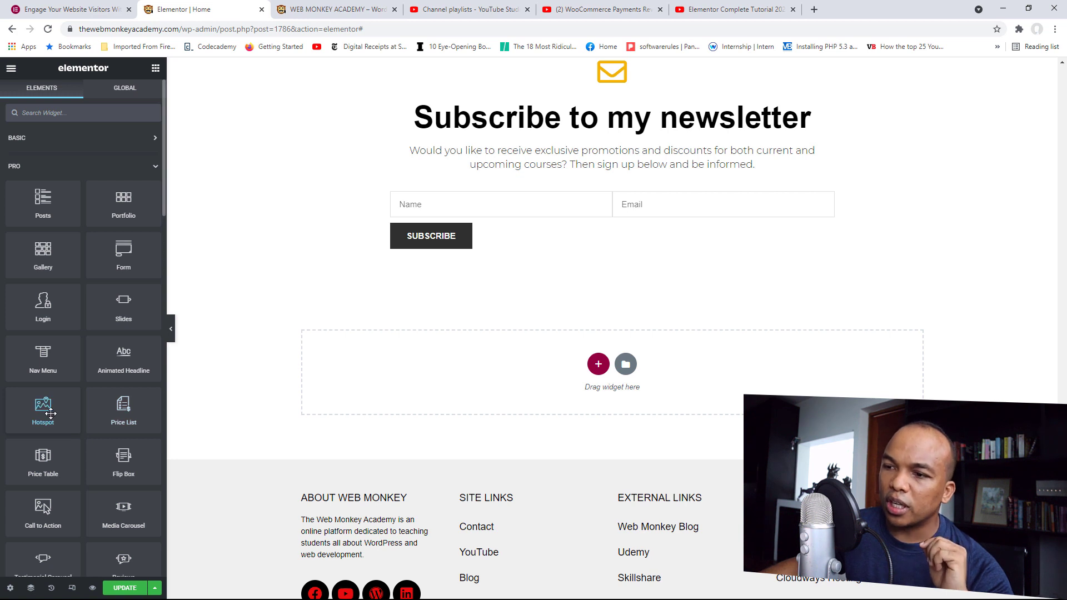
drag(51, 413, 464, 374)
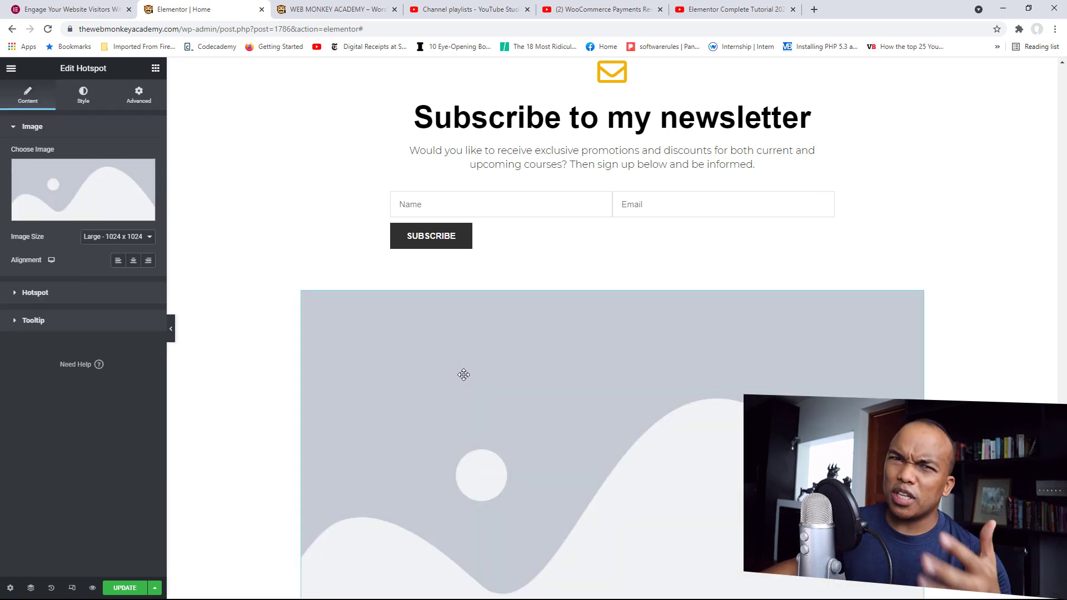
Insert the me23 photo from the Media Library and centre-align it
click(114, 205)
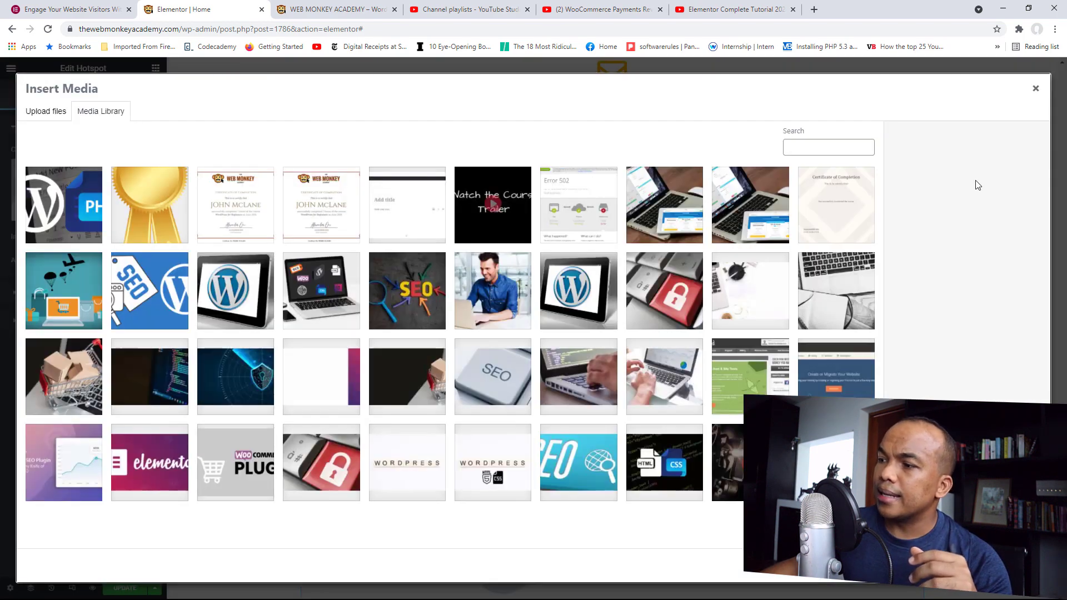
drag(880, 217, 874, 389)
click(747, 342)
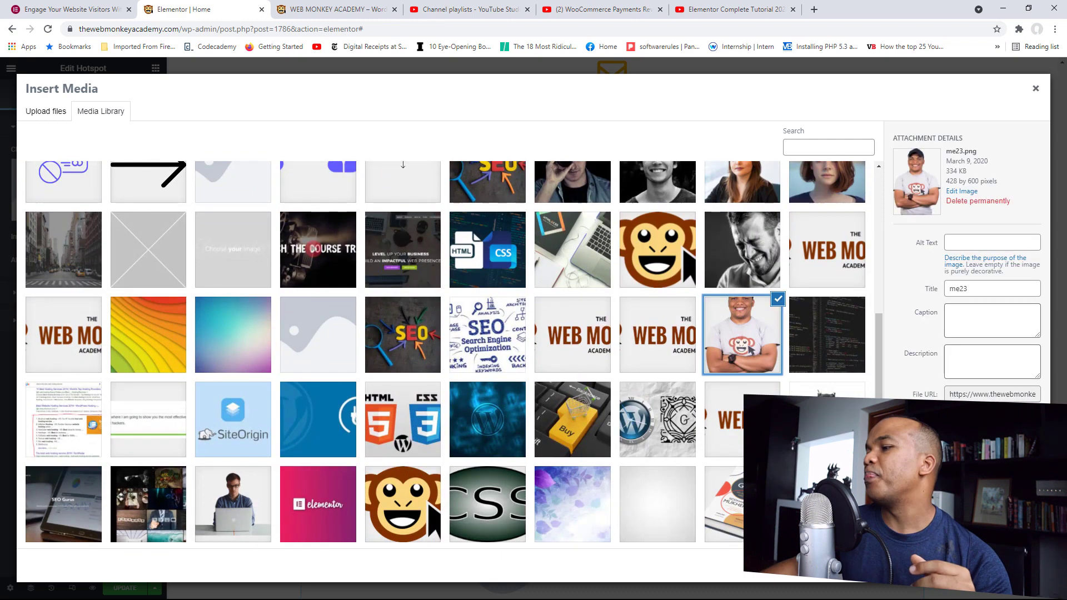
click(1010, 567)
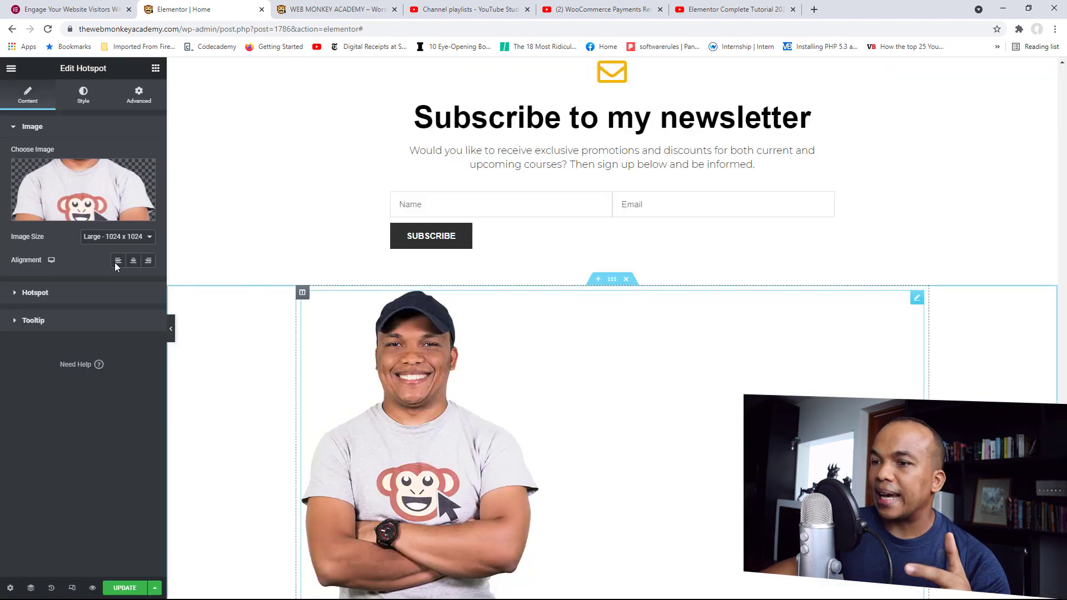
click(136, 264)
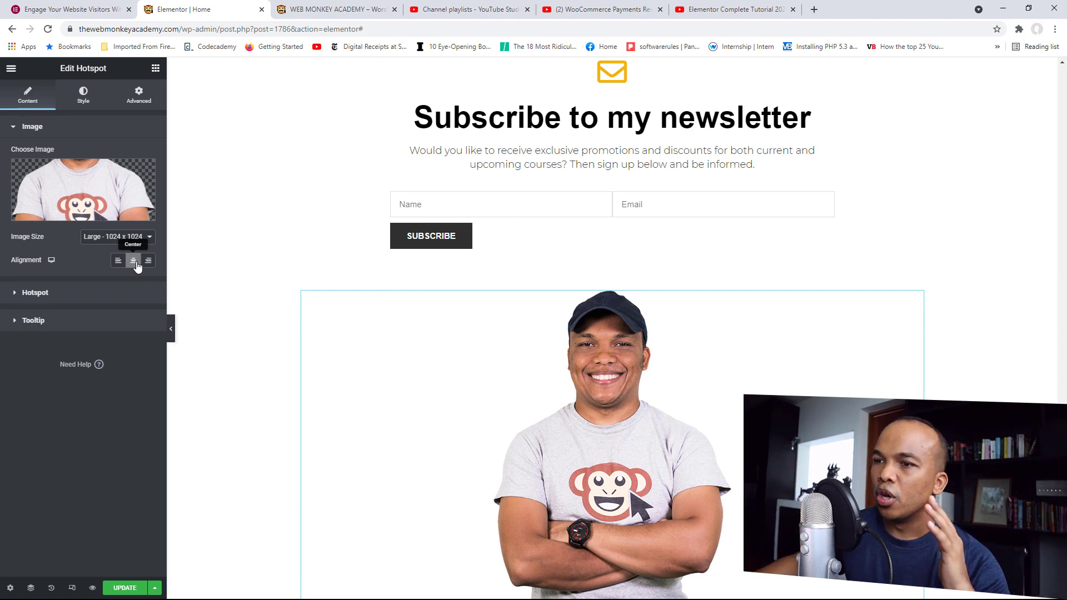
Change the first hotspot item's tooltip text to 'My ears'
click(37, 132)
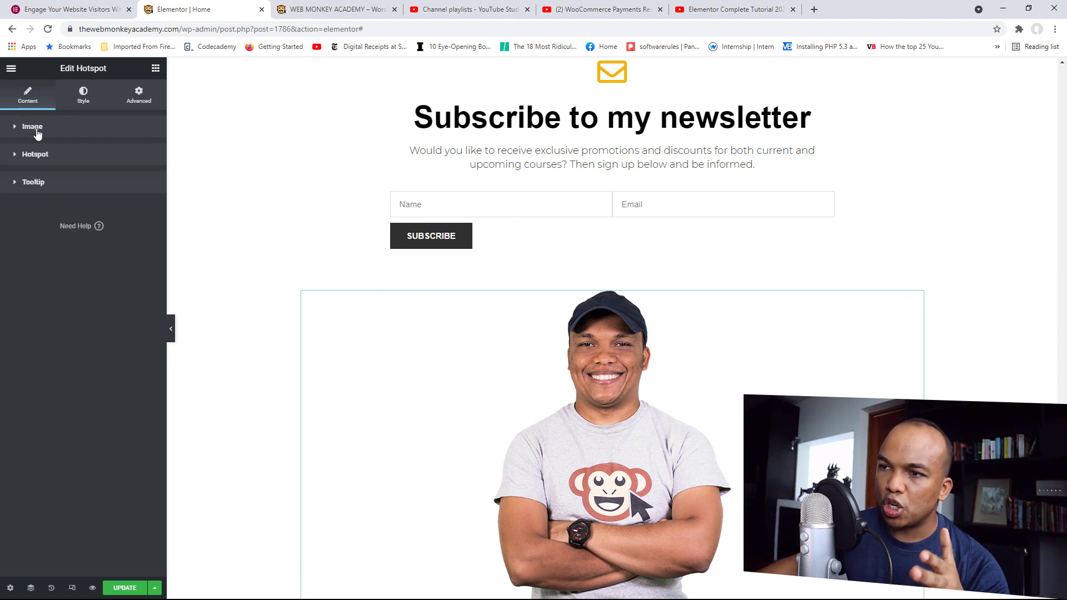
click(49, 161)
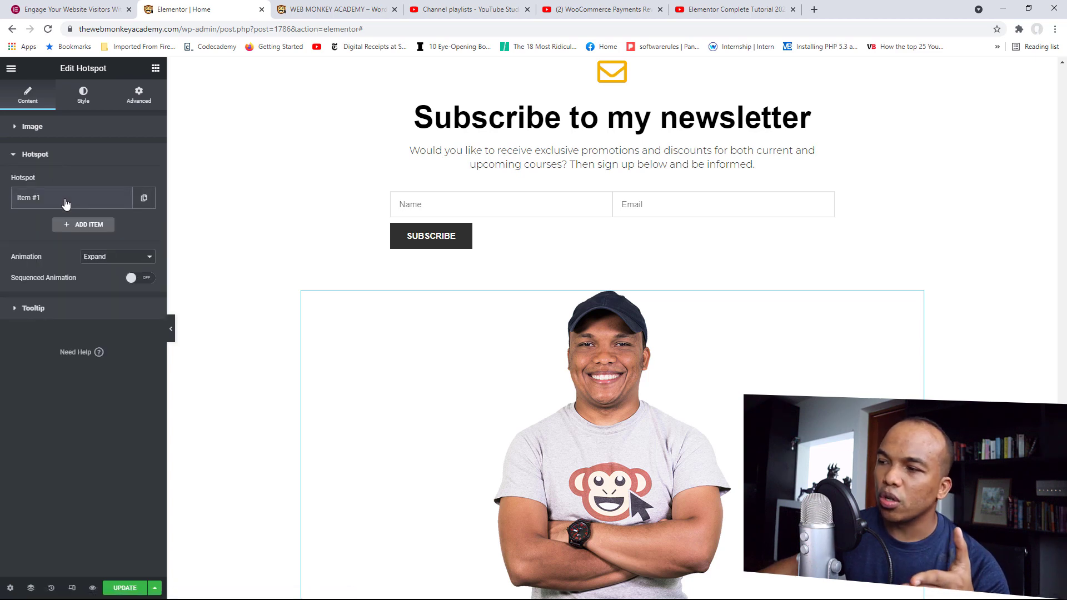
click(65, 204)
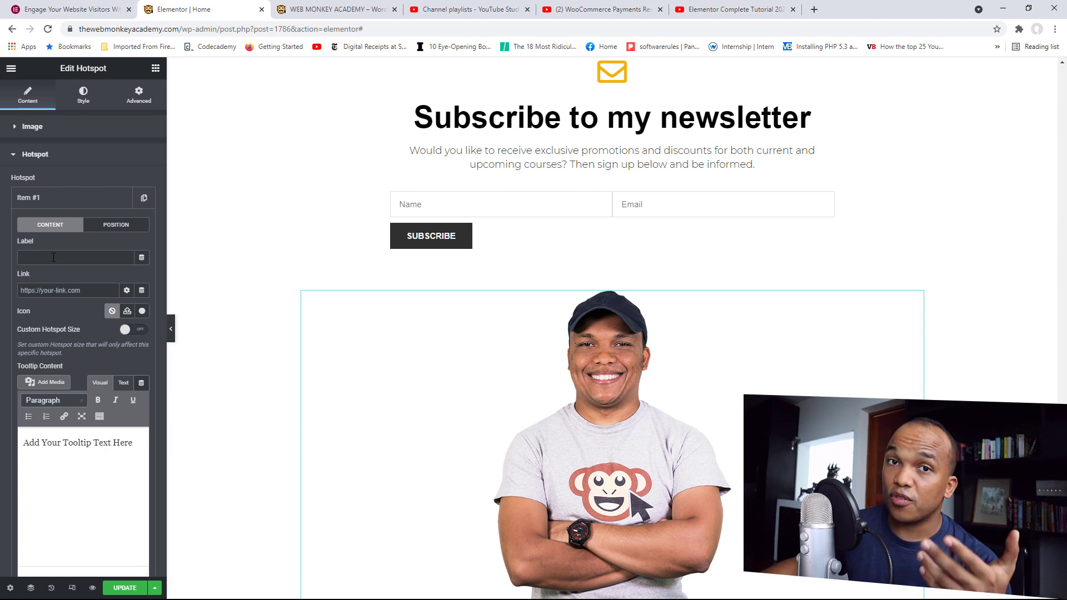
drag(139, 444, 53, 443)
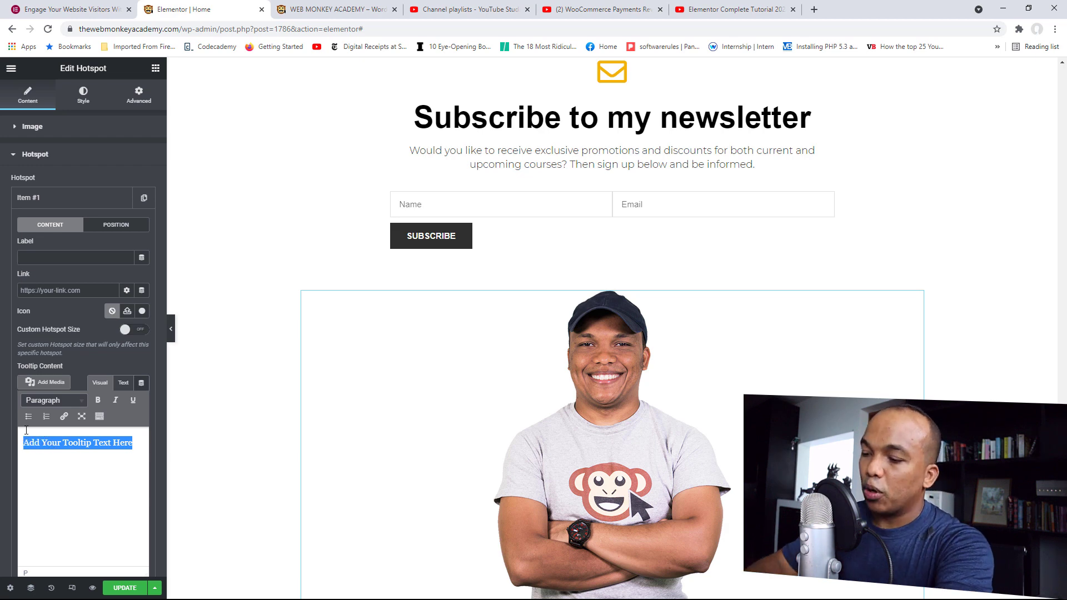
text(My ears)
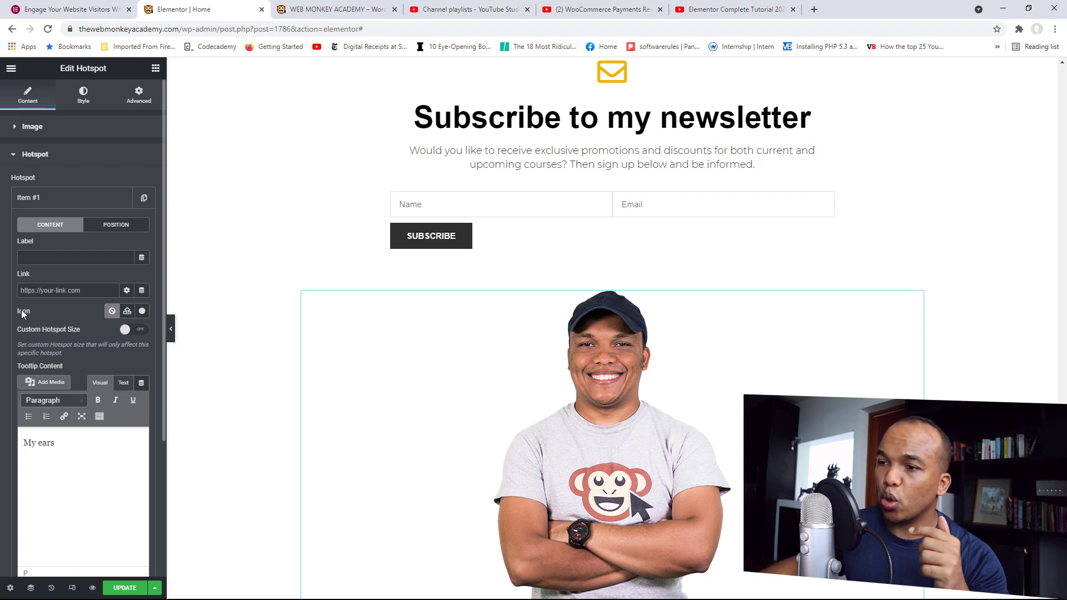
Set the first hotspot's icon to Eye from the Icon Library
click(141, 312)
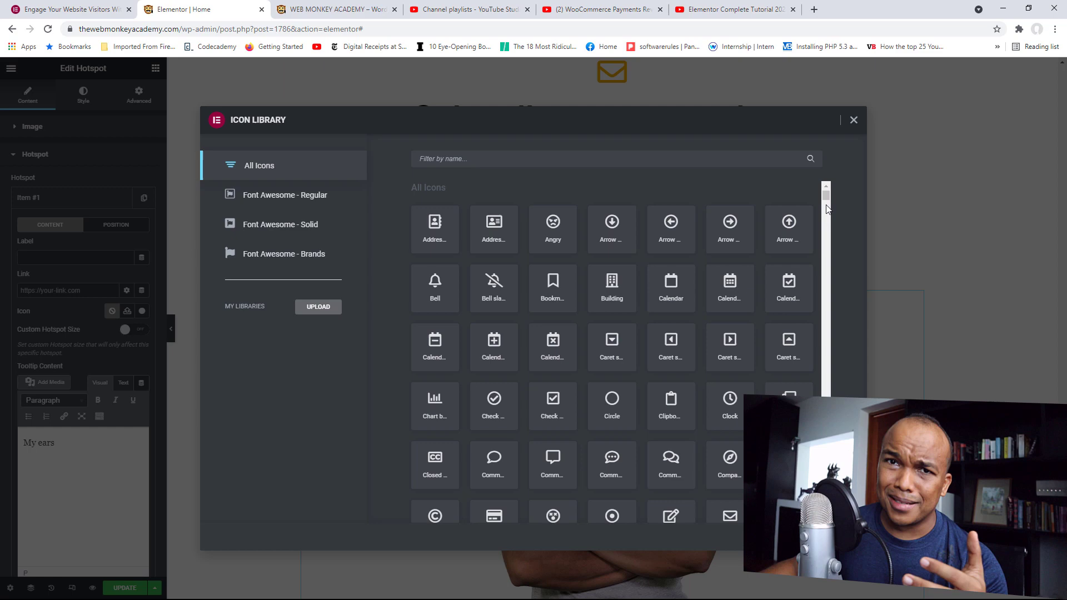
click(484, 159)
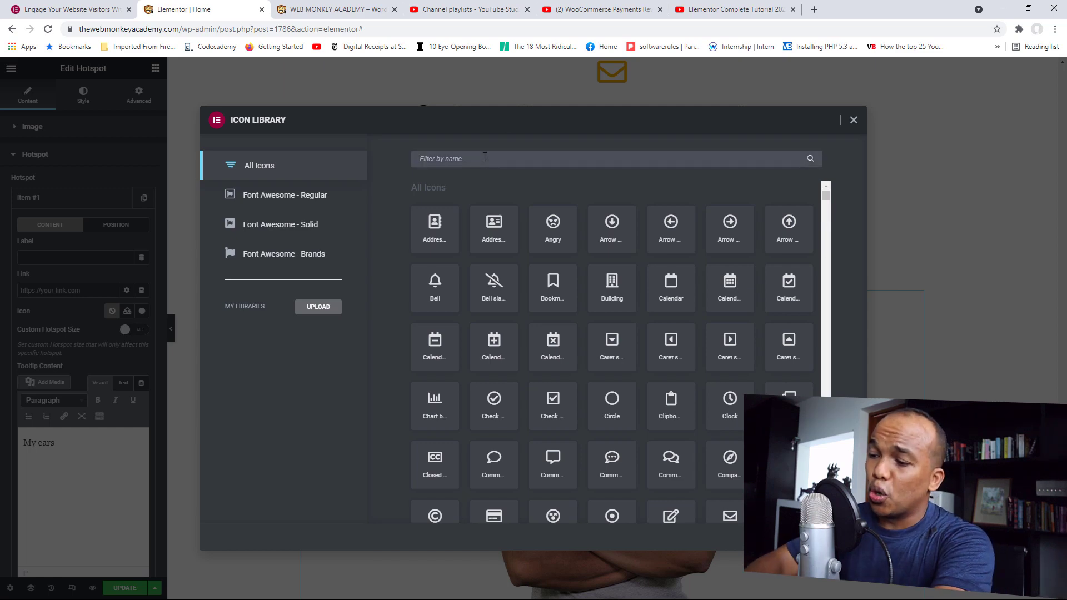
text(eye)
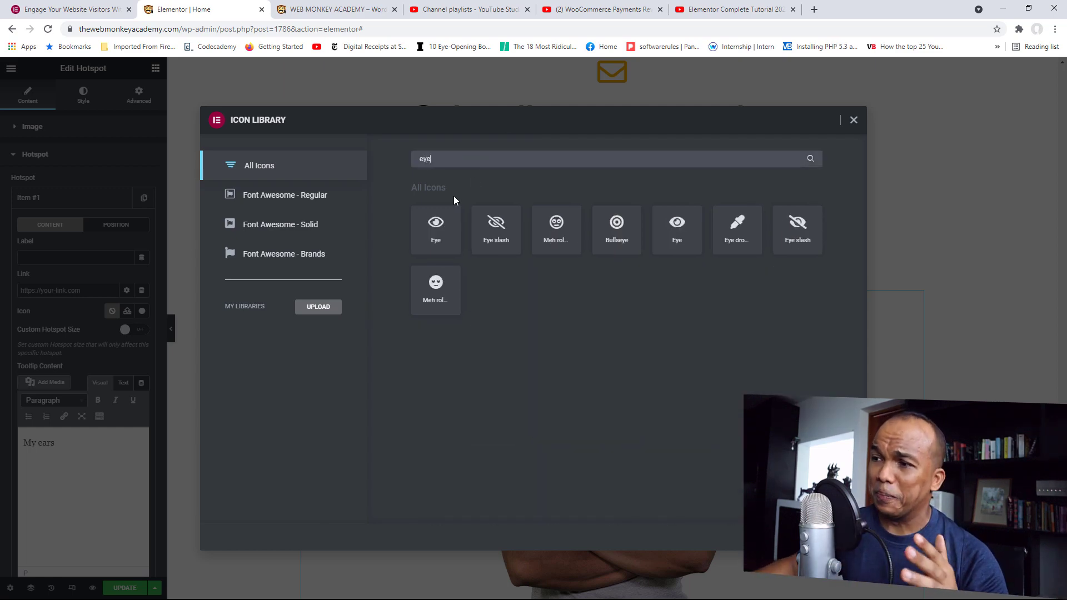
click(431, 239)
click(828, 536)
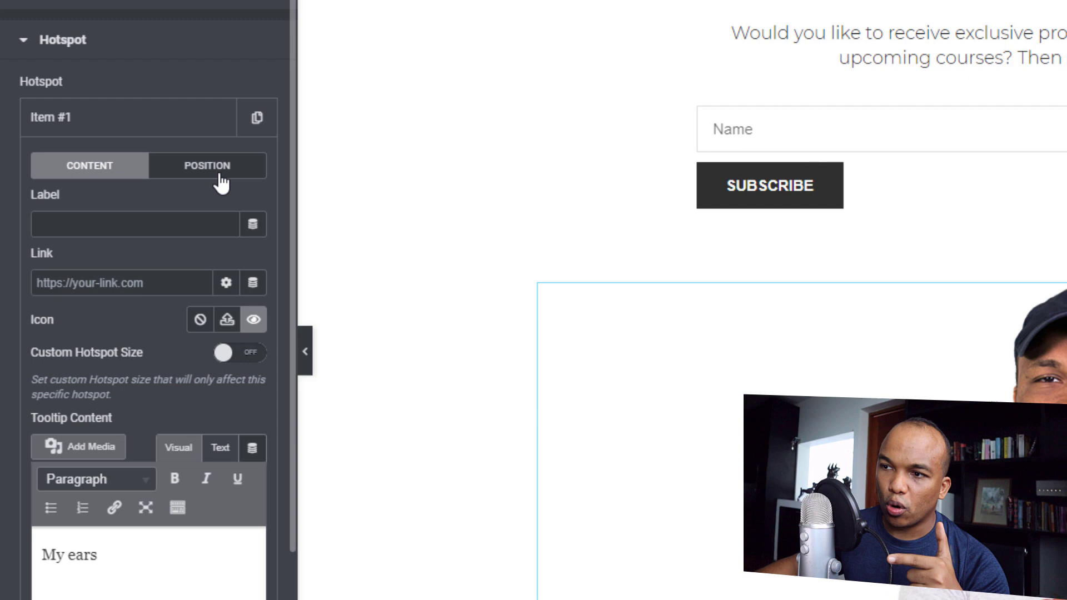
Position the eye hotspot at horizontal offset 69 and vertical offset 20, beside the ear
click(220, 179)
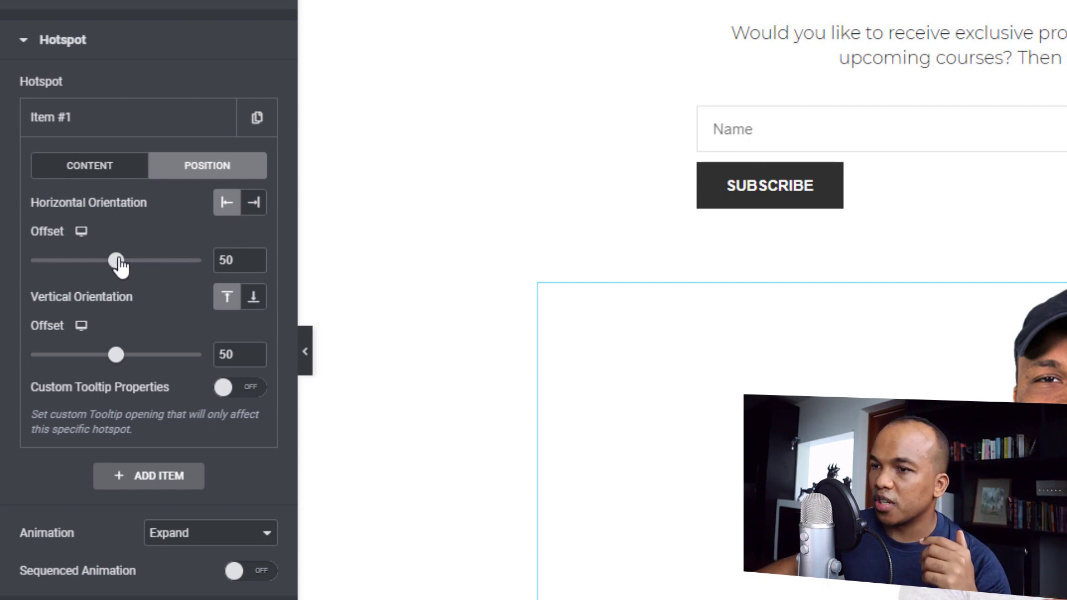
drag(120, 266, 135, 268)
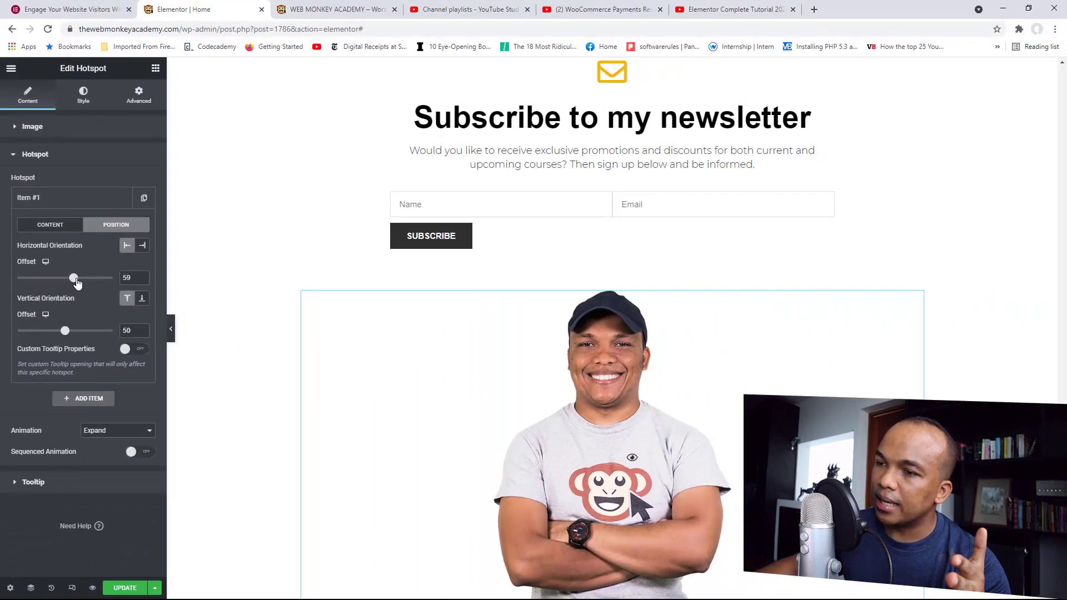
drag(77, 283, 91, 280)
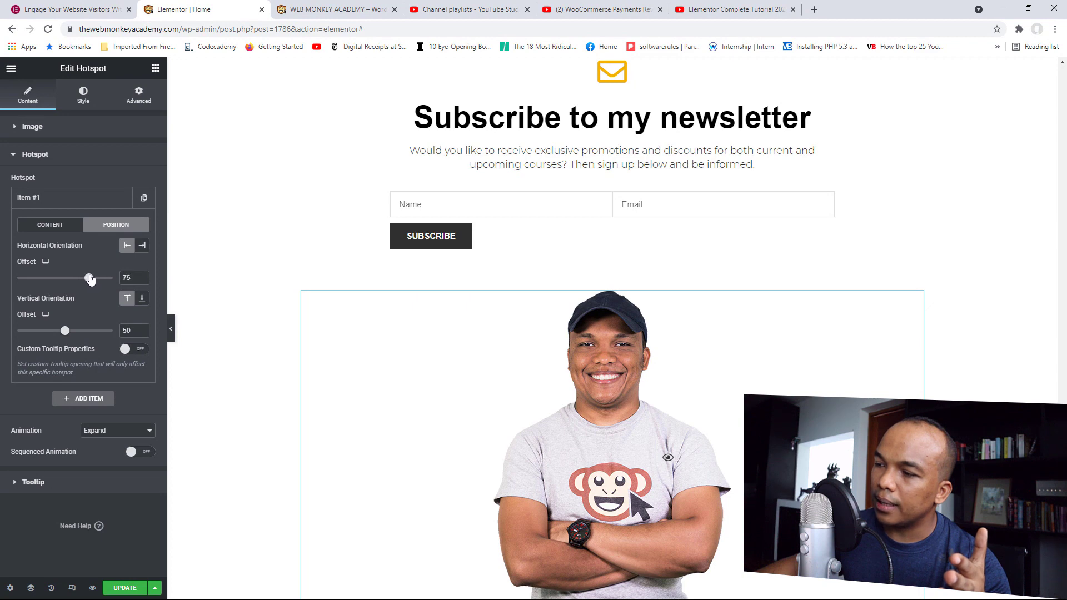
drag(65, 332, 36, 331)
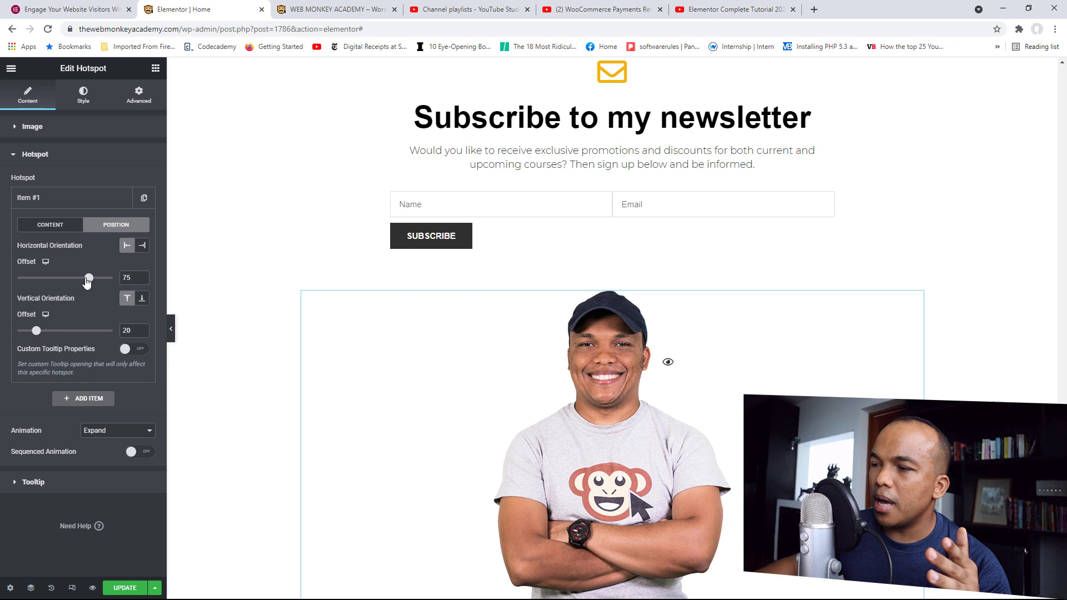
drag(87, 282, 81, 282)
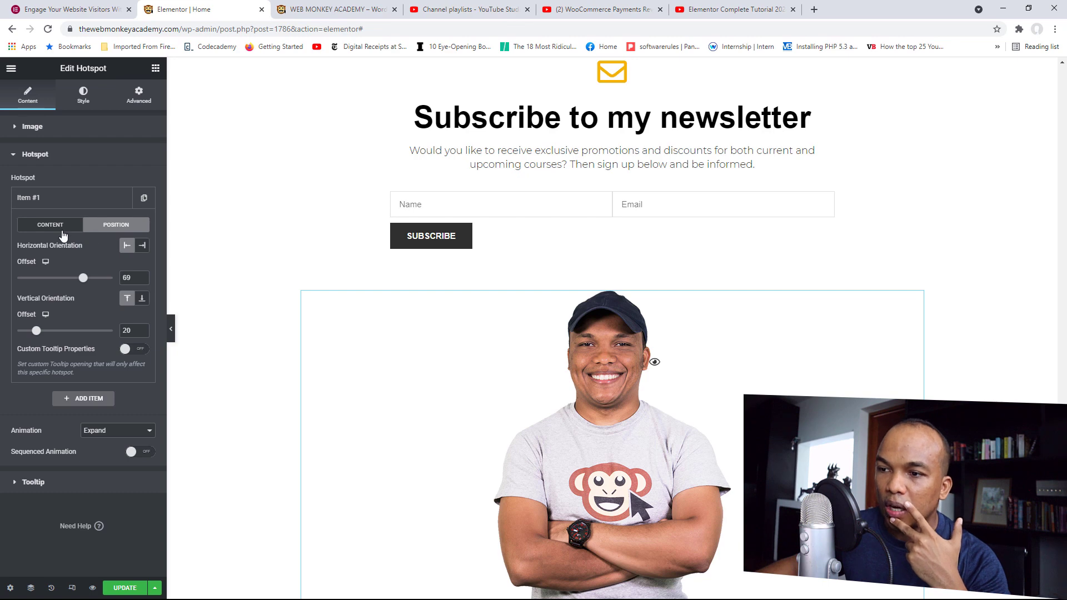
click(62, 230)
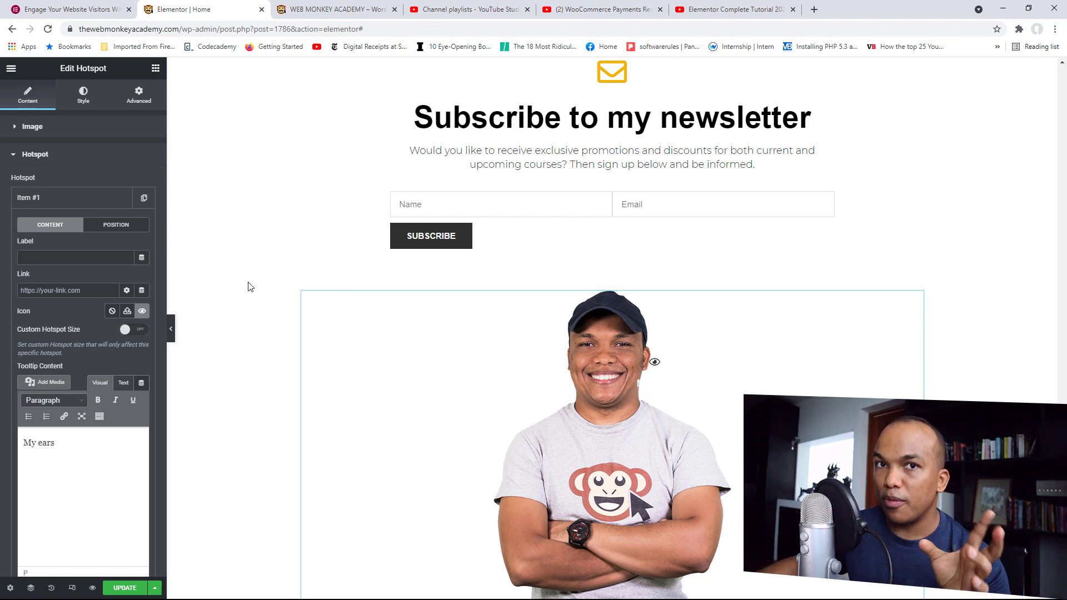
Give the tooltip text a dark saved global colour
click(84, 96)
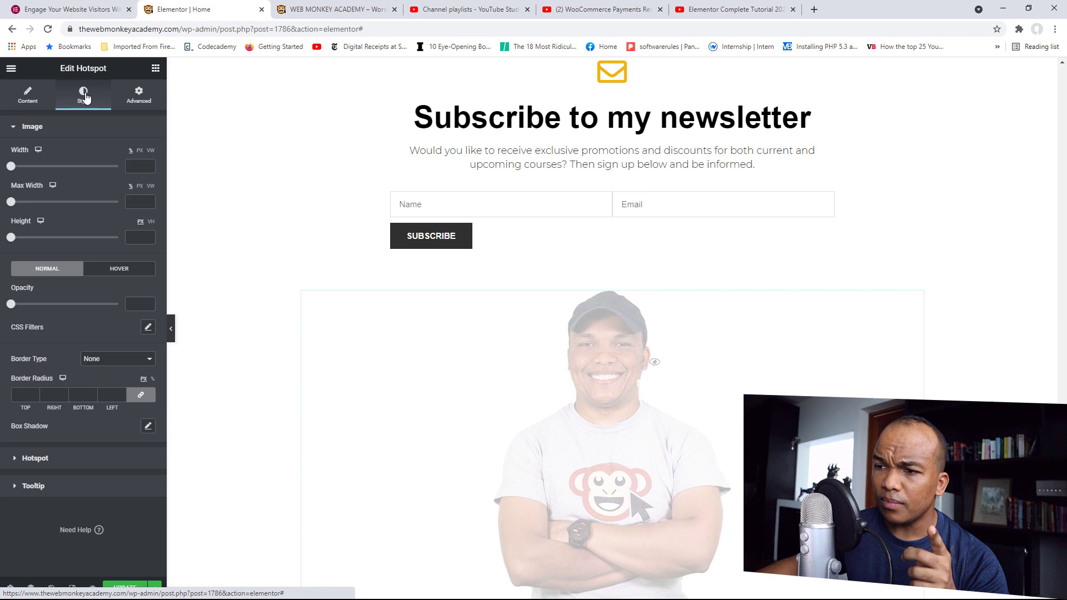
click(67, 486)
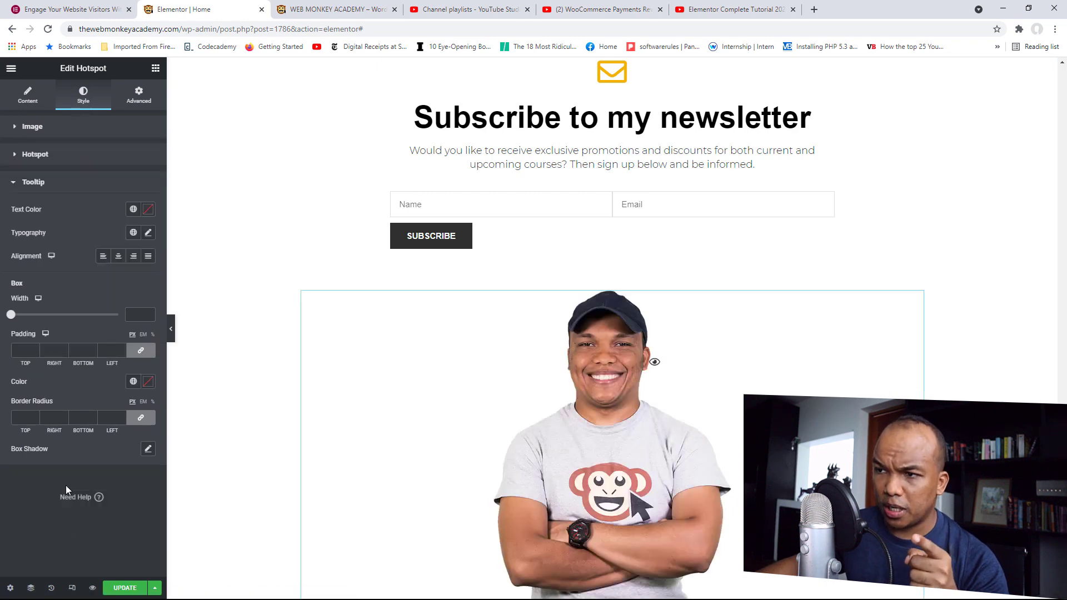
click(136, 212)
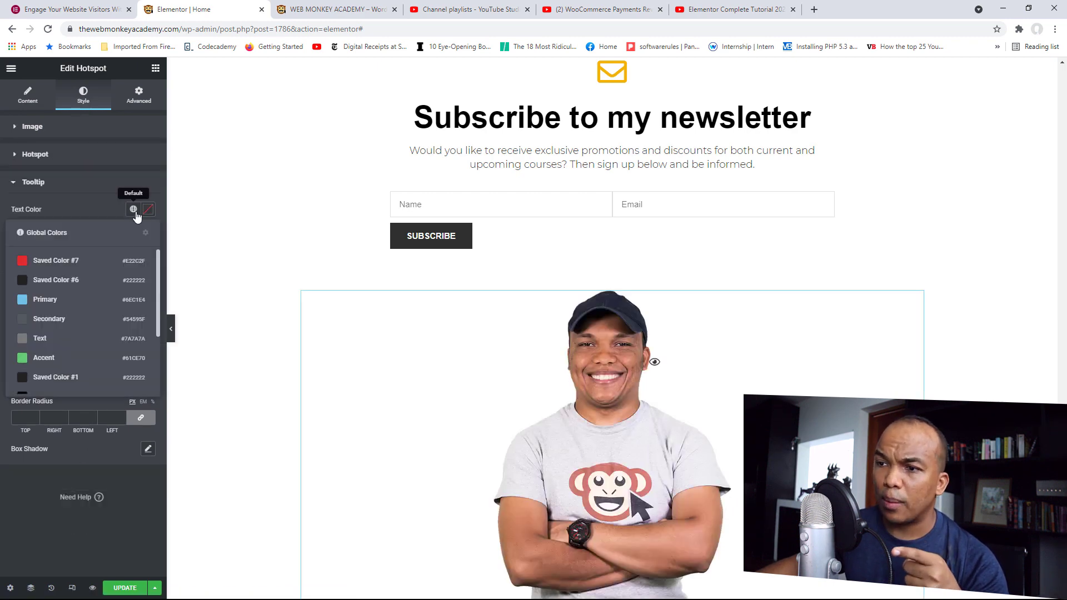
click(44, 285)
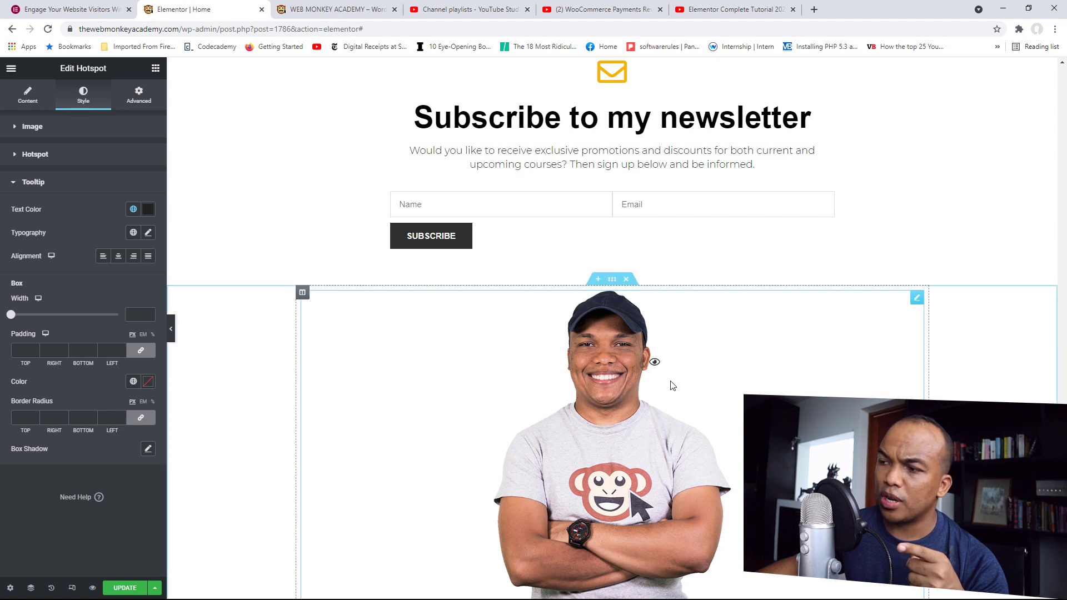
click(655, 371)
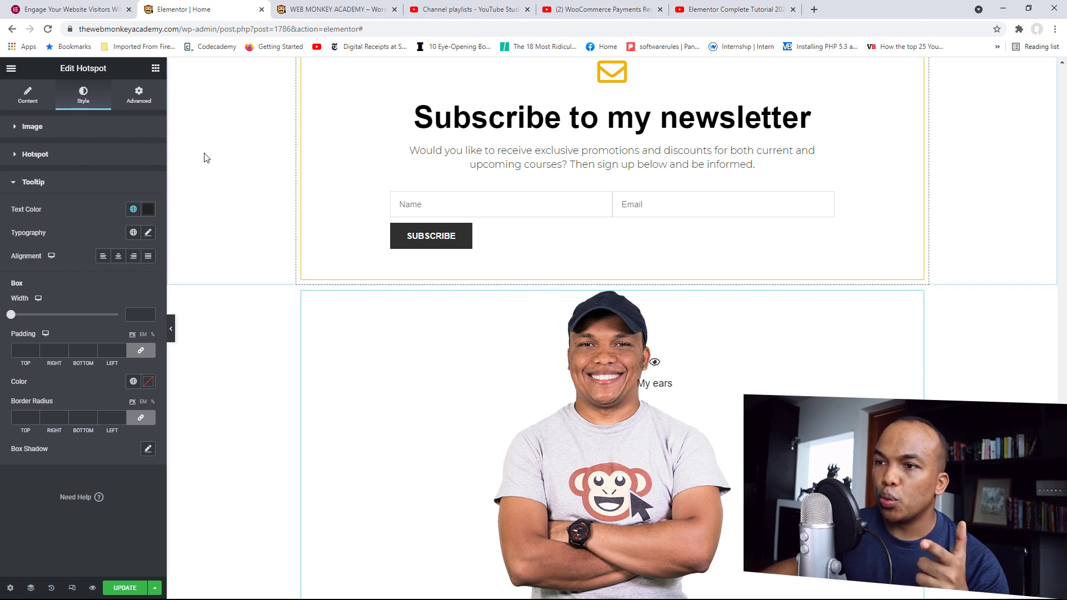
Set the tooltip trigger to Hover and its position to Right
click(40, 104)
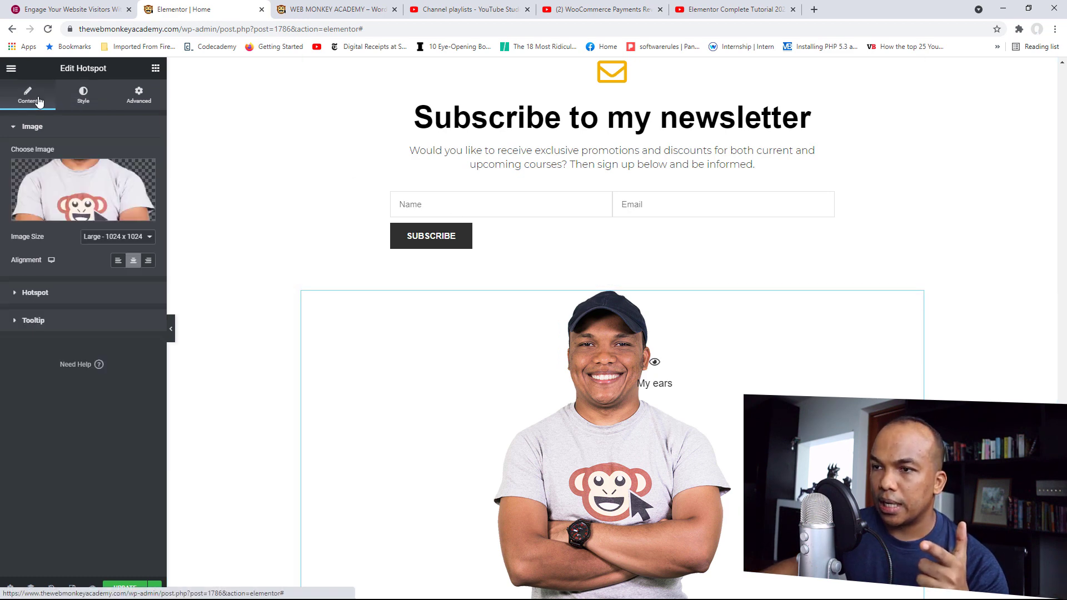
click(65, 321)
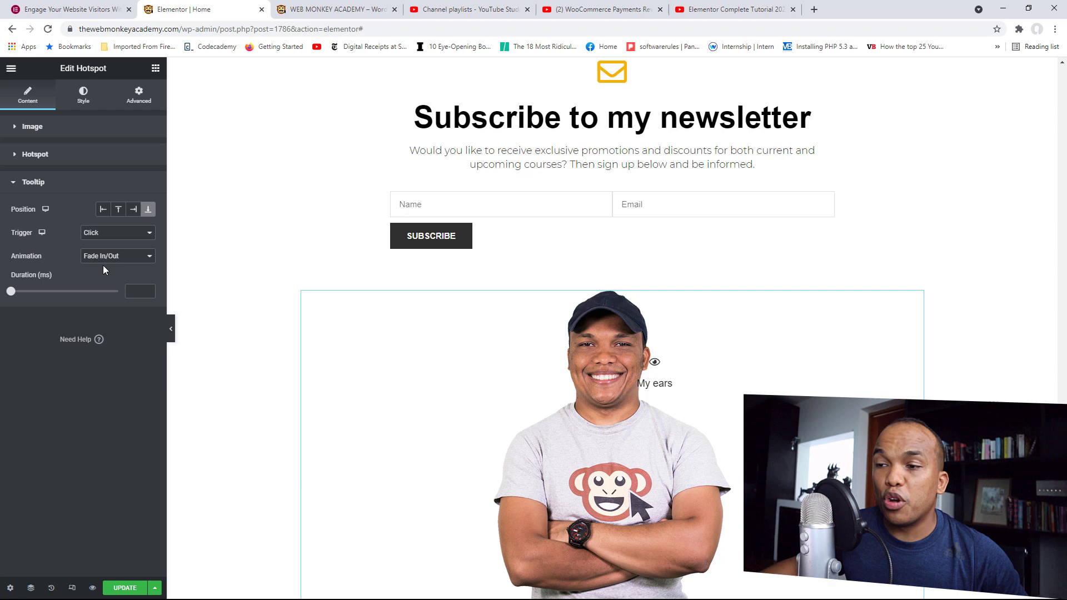
click(108, 235)
click(110, 244)
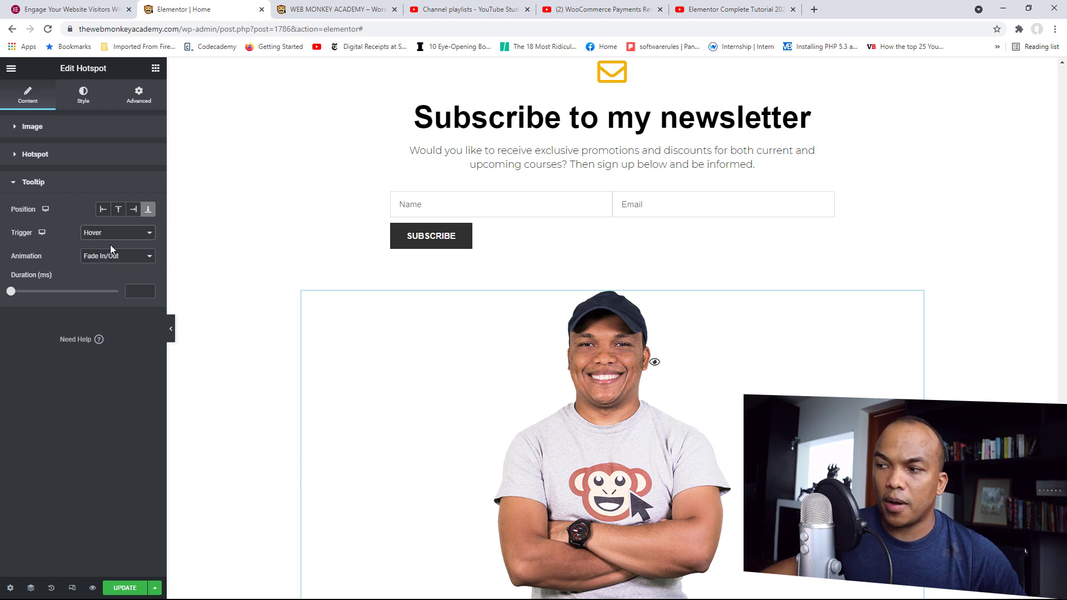
mouse_move(657, 367)
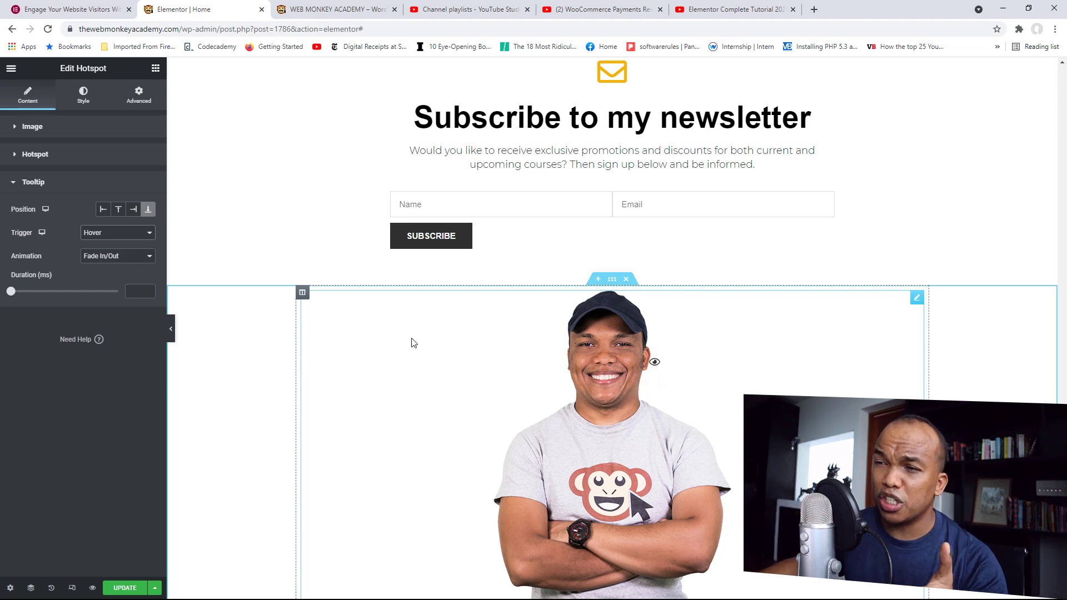
click(134, 210)
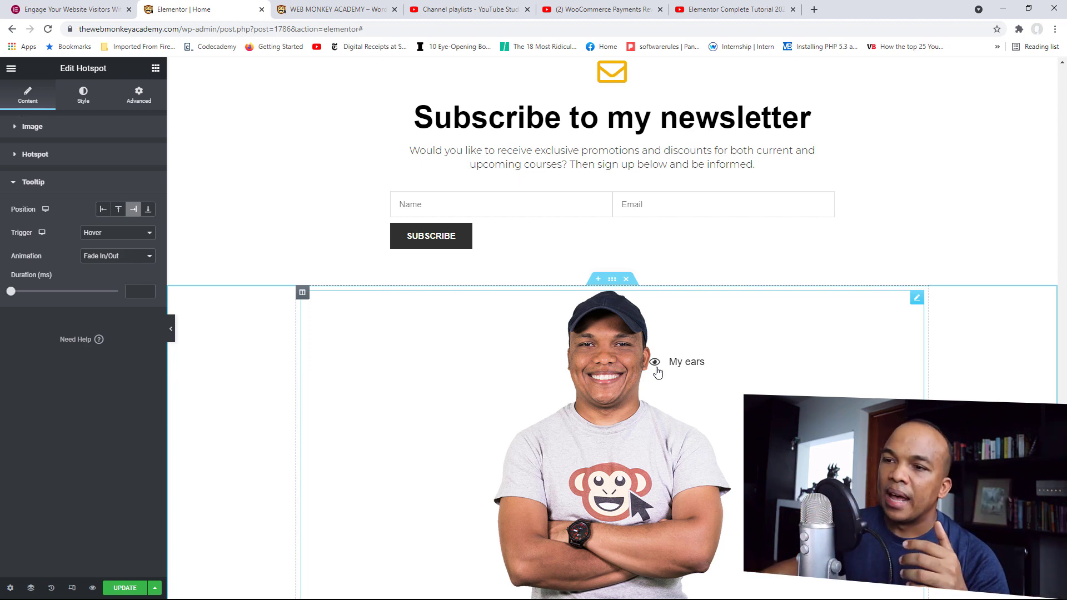
click(109, 258)
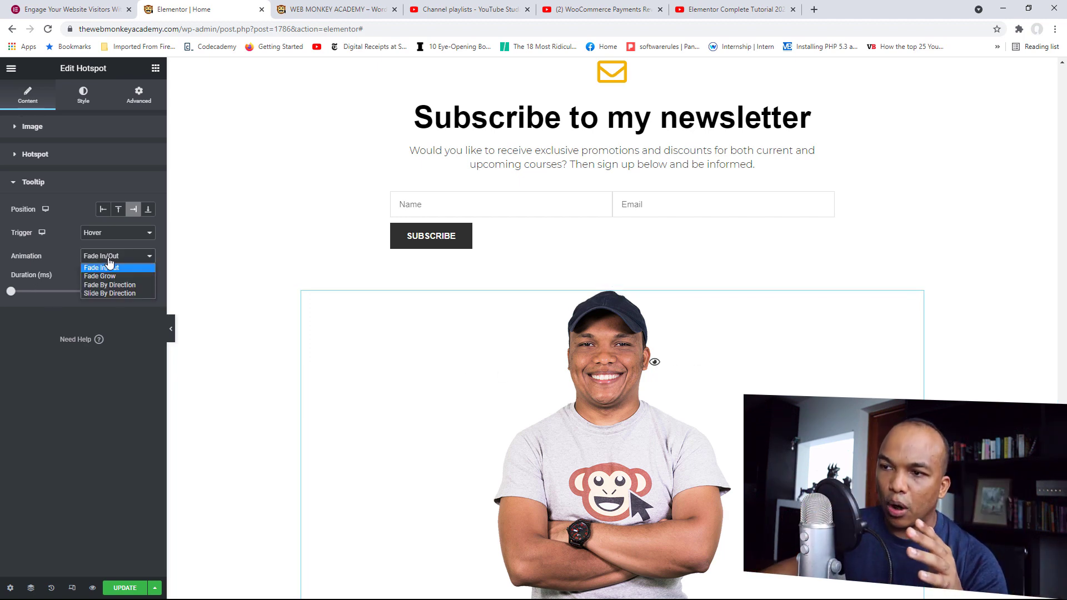
Change the hotspot animation from Expand to Soft Beat
click(56, 160)
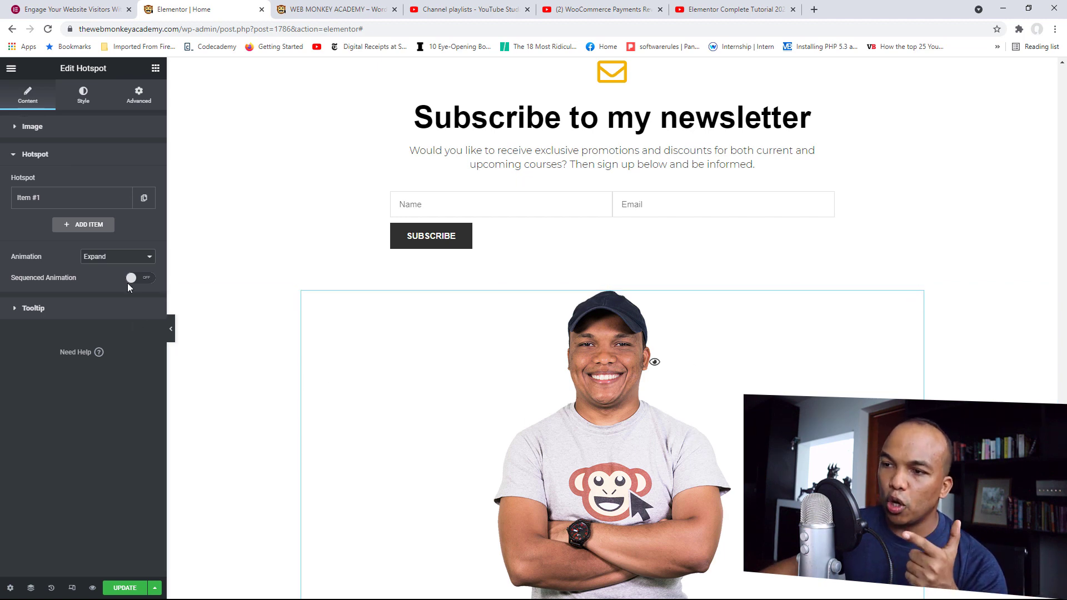
click(114, 257)
click(109, 269)
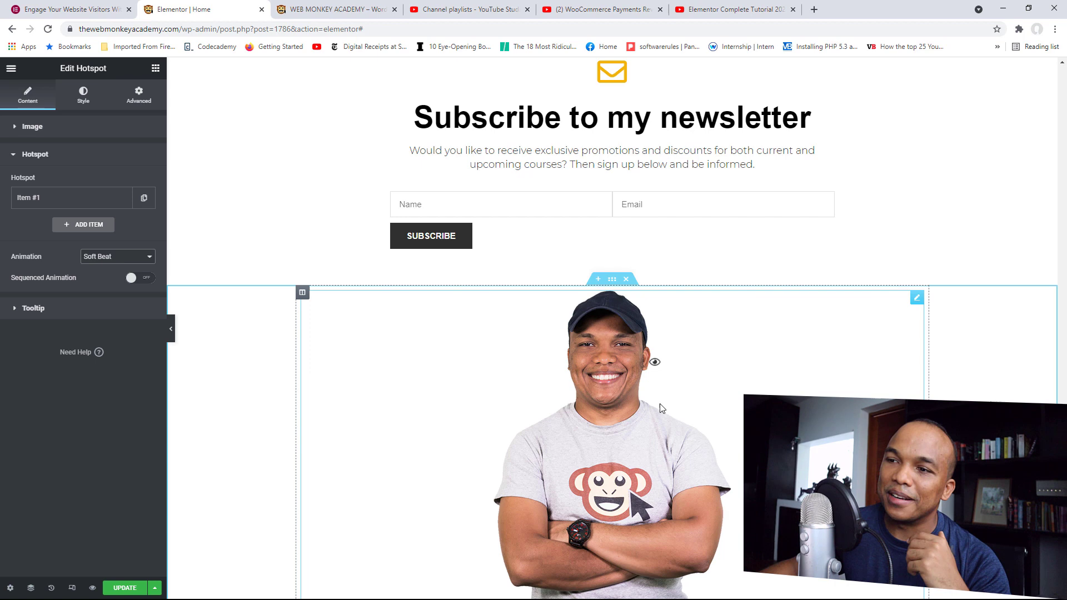
Review the Image, Hotspot and Tooltip style sections of the widget
click(86, 102)
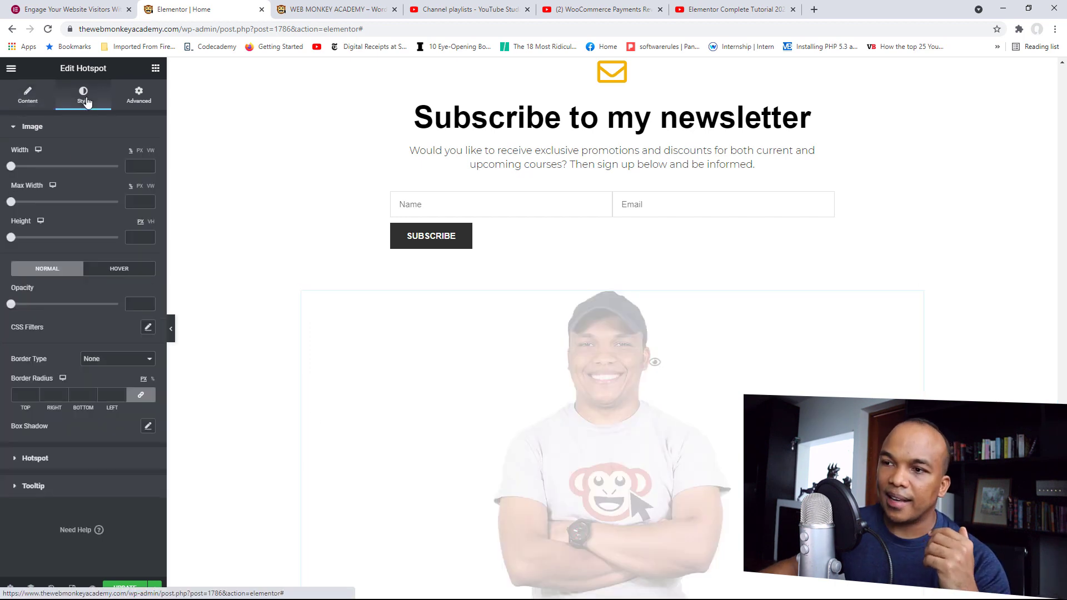
click(51, 129)
click(54, 155)
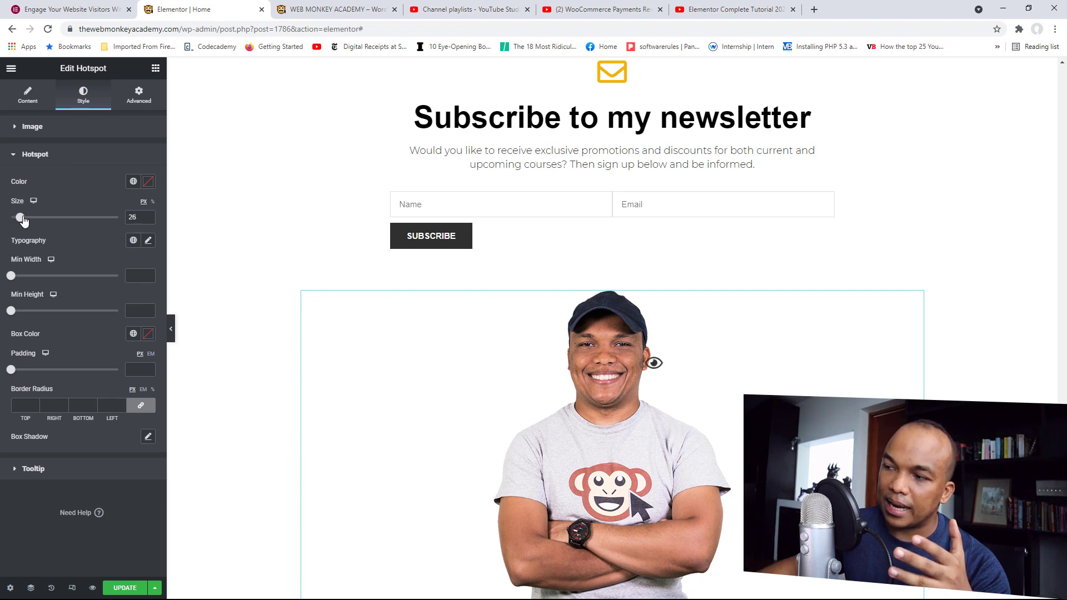
click(50, 471)
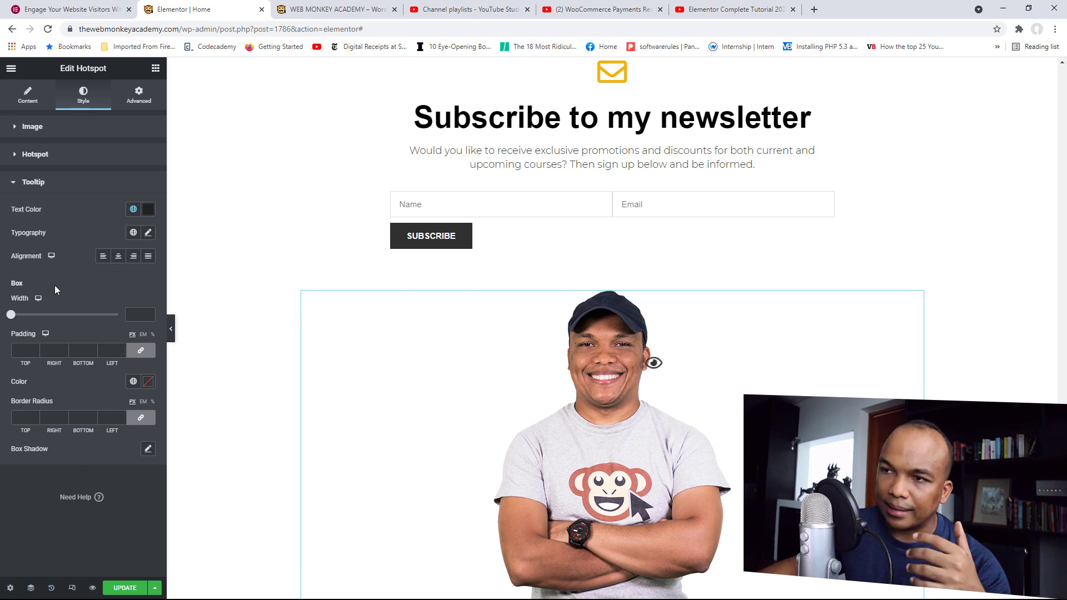
click(52, 158)
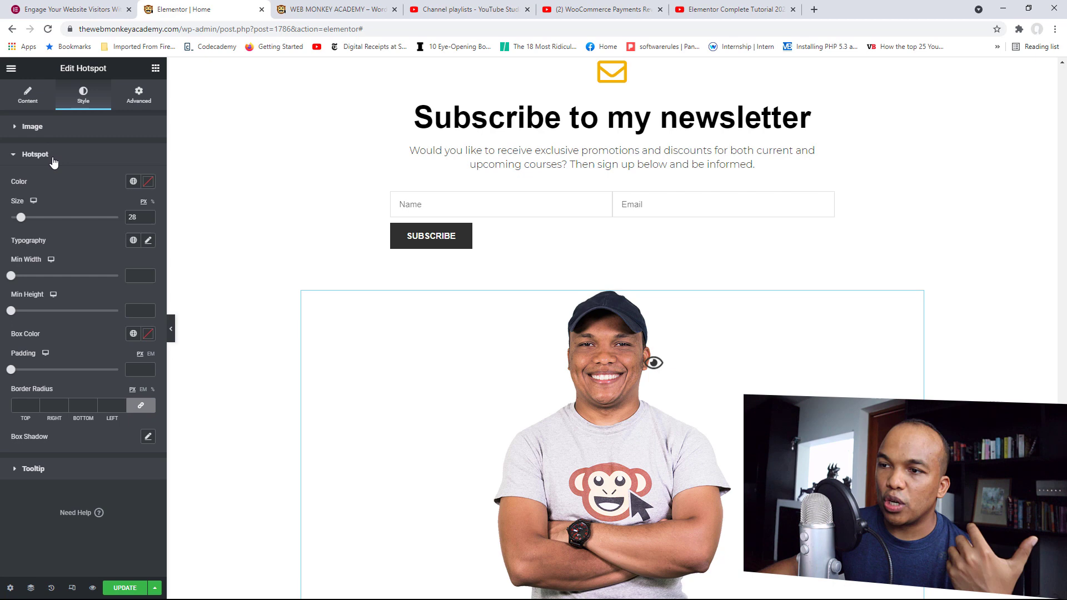
Add a second hotspot item with the tooltip text 'My Shoulders'
click(35, 106)
click(54, 290)
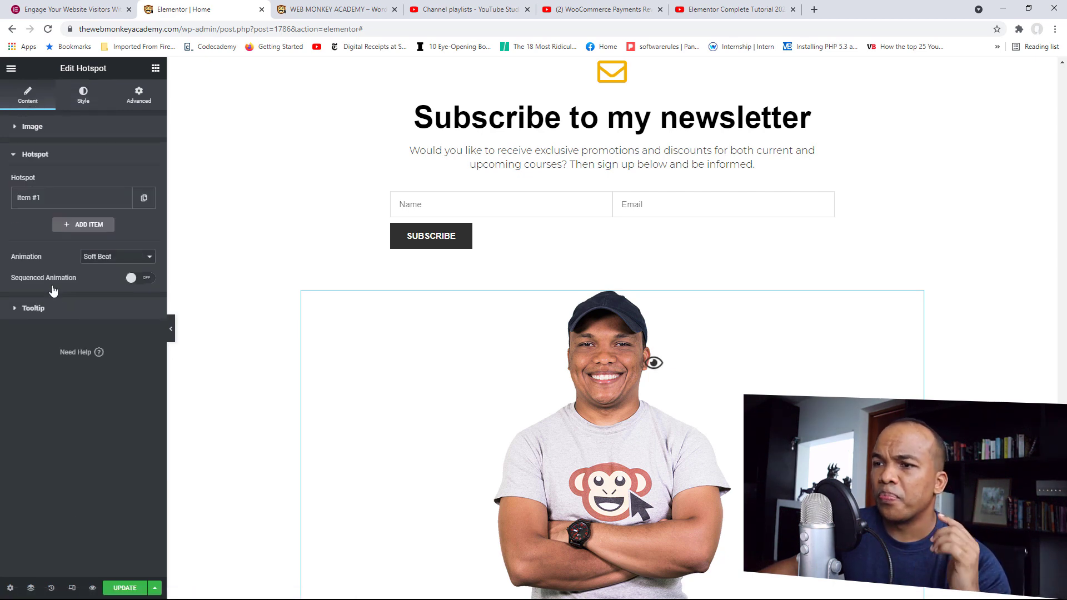
click(80, 227)
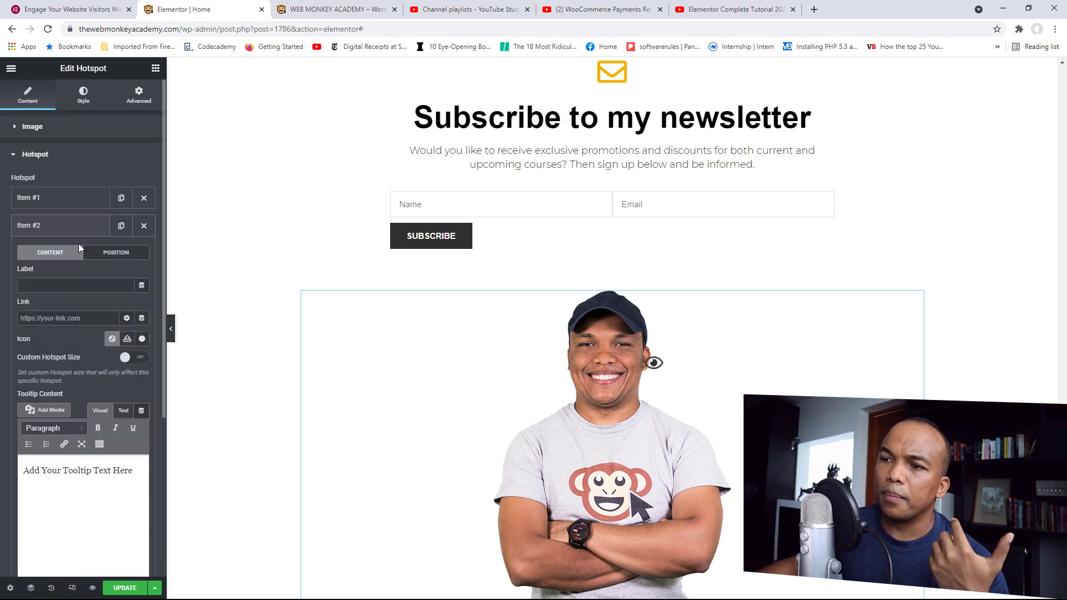
drag(134, 470, 5, 464)
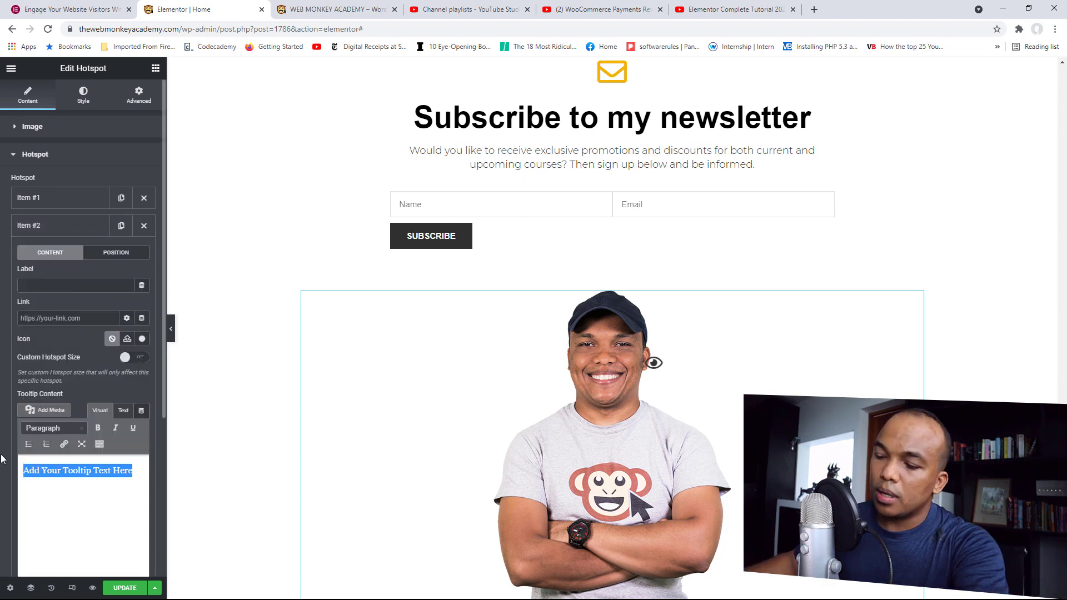
text(My Shou)
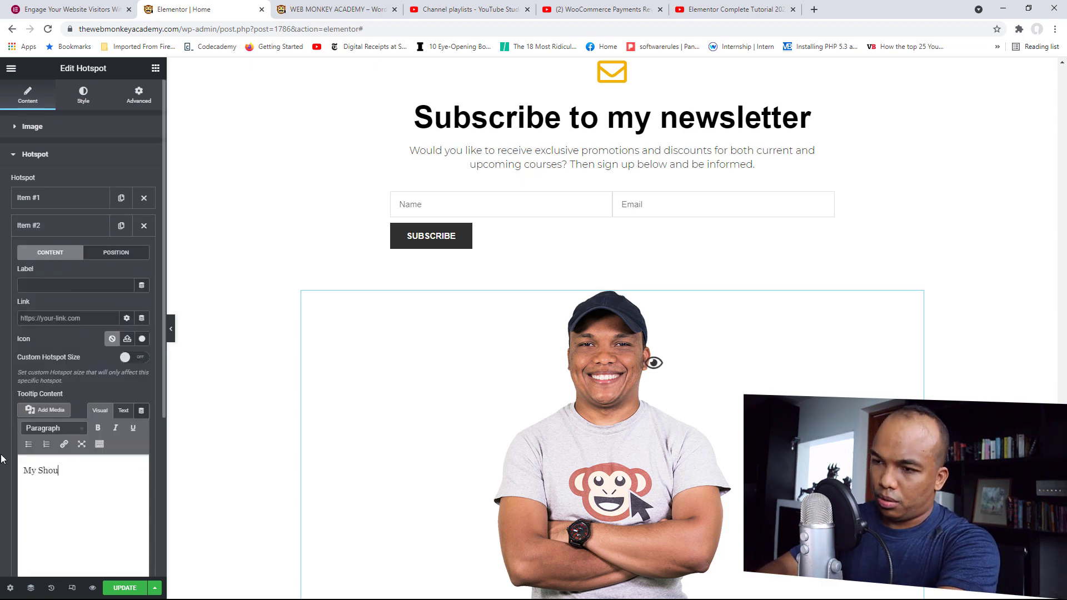
text(lders)
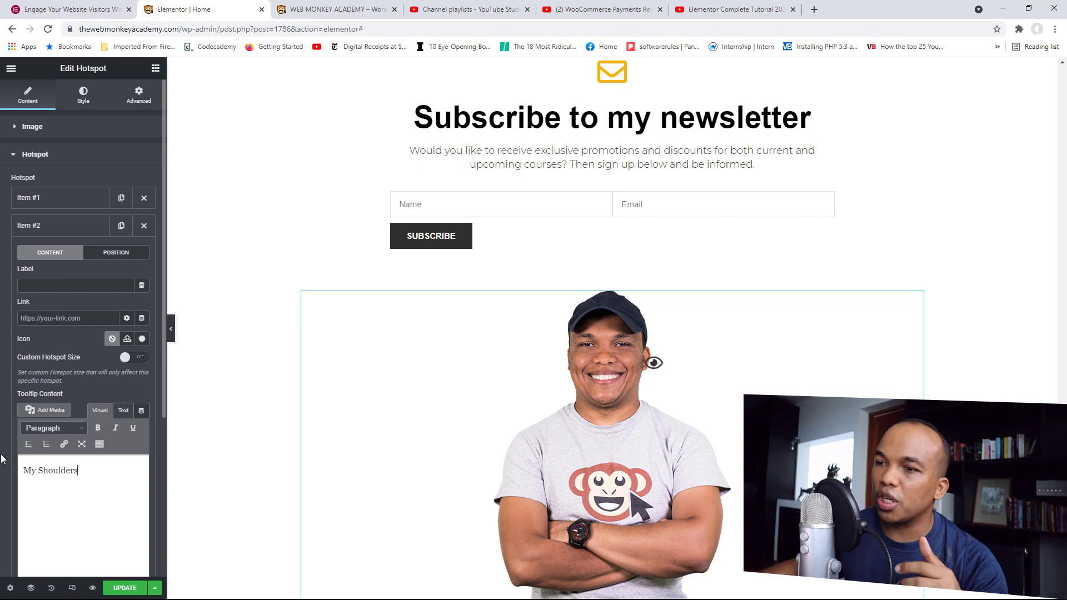
Give the second hotspot the Eye icon from the Icon Library
click(141, 338)
click(489, 161)
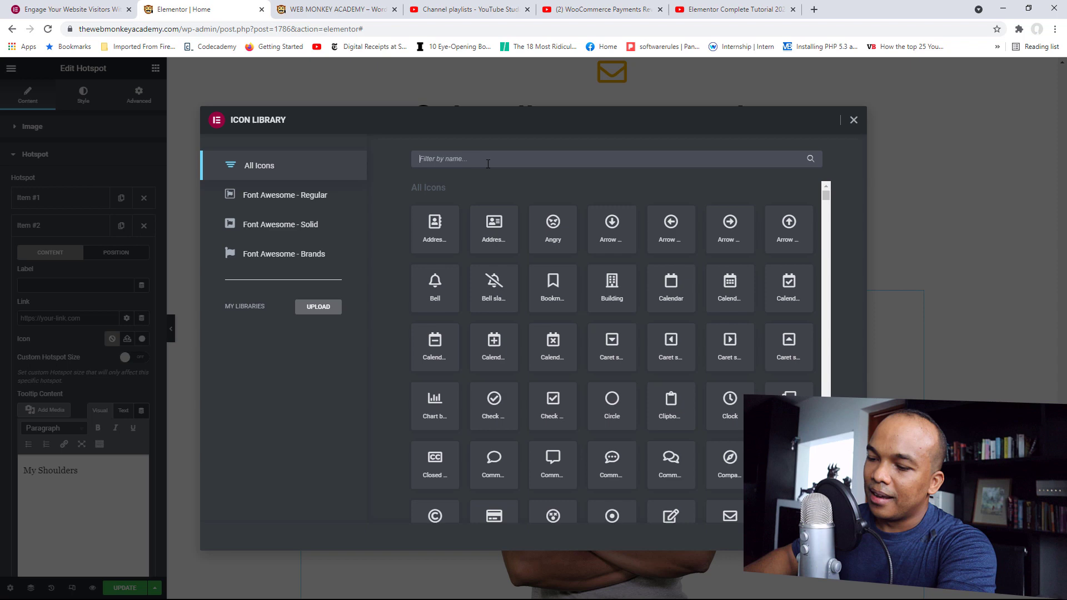
text(eye)
click(437, 231)
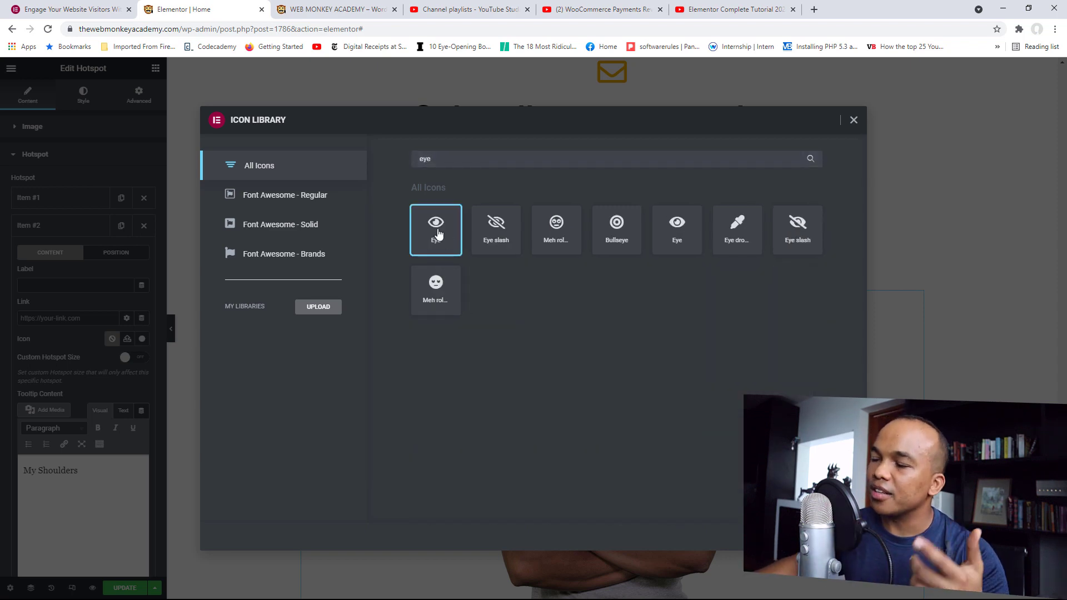
click(823, 536)
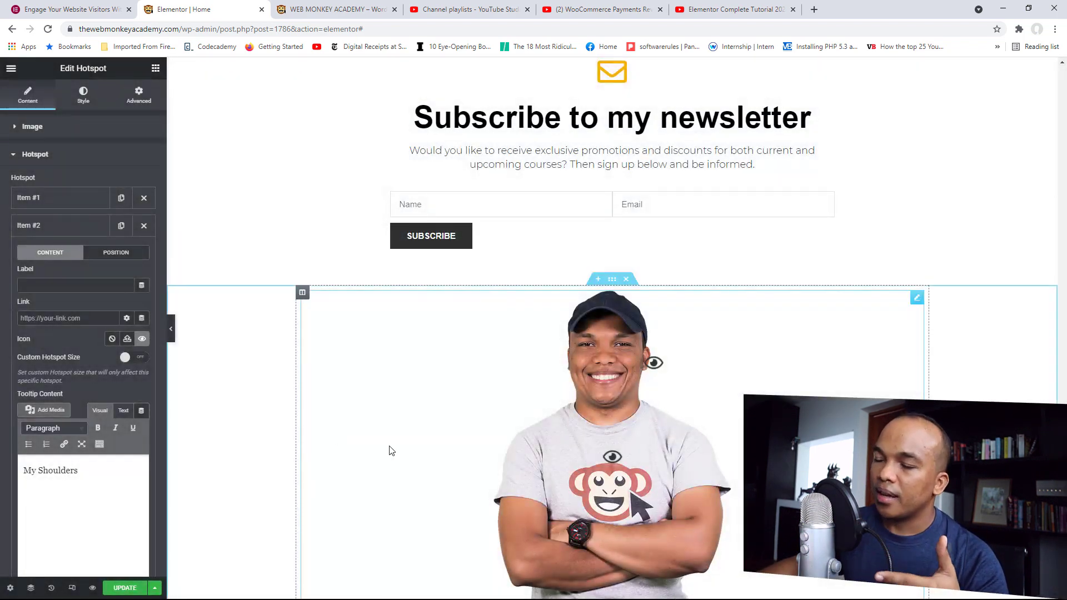
Move the second hotspot to horizontal offset 100 and vertical offset 45 by the shoulder
click(108, 257)
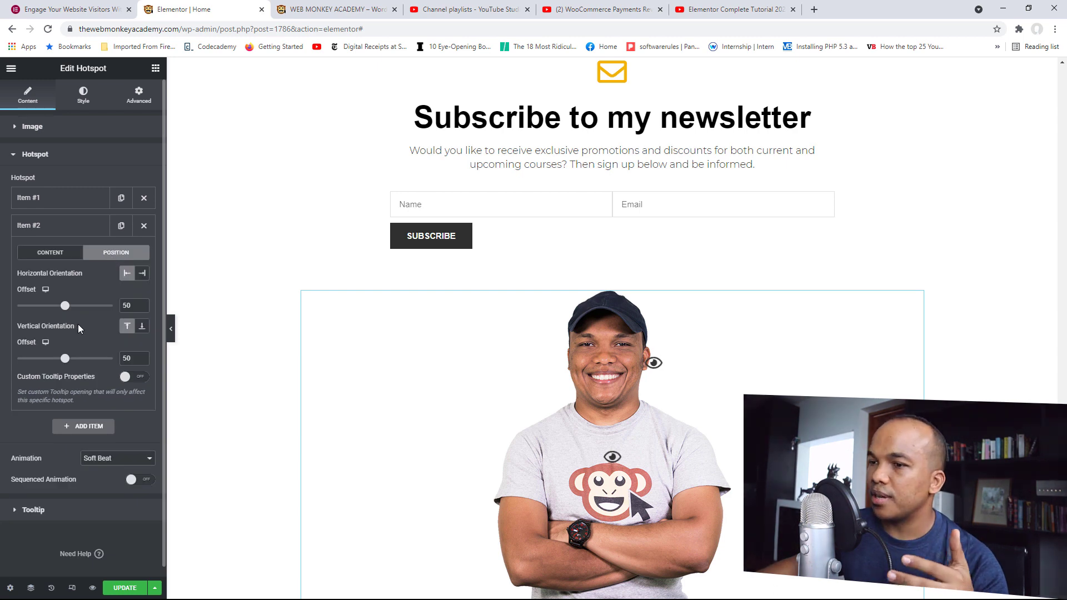
drag(71, 308, 119, 309)
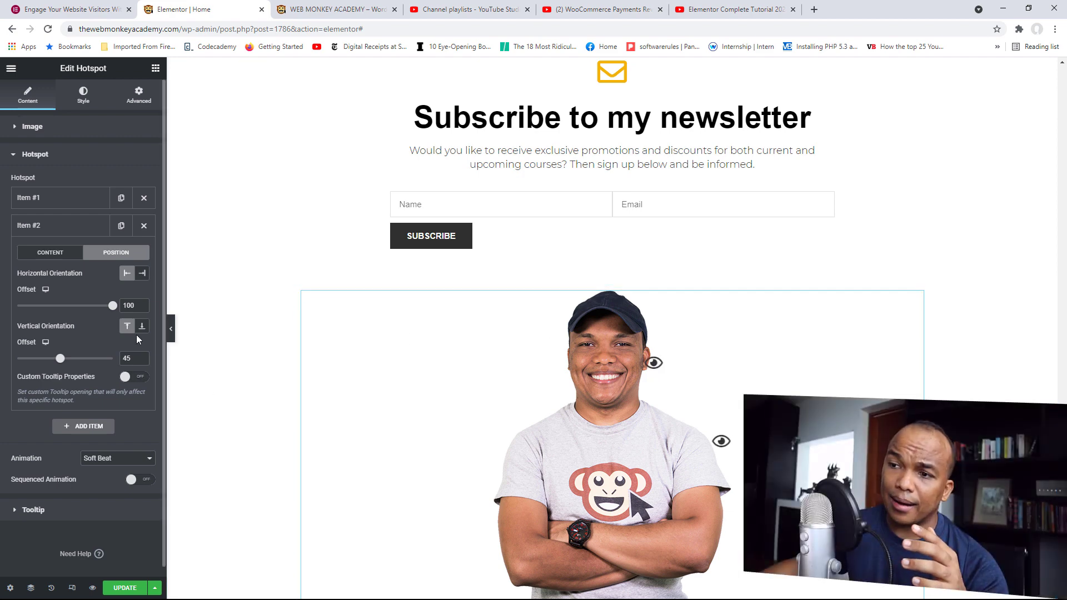
click(61, 254)
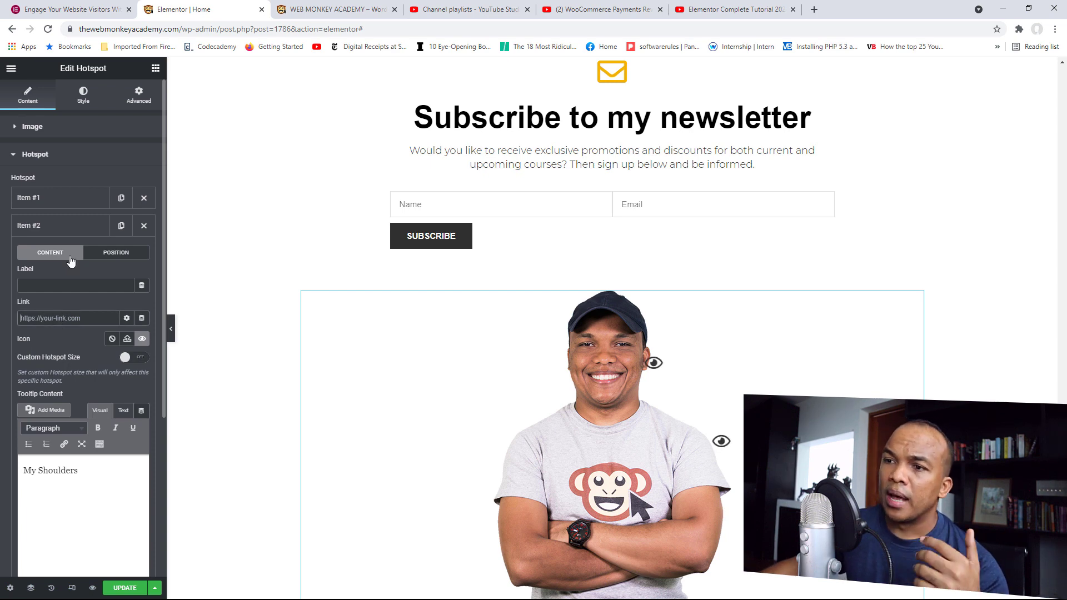
click(93, 101)
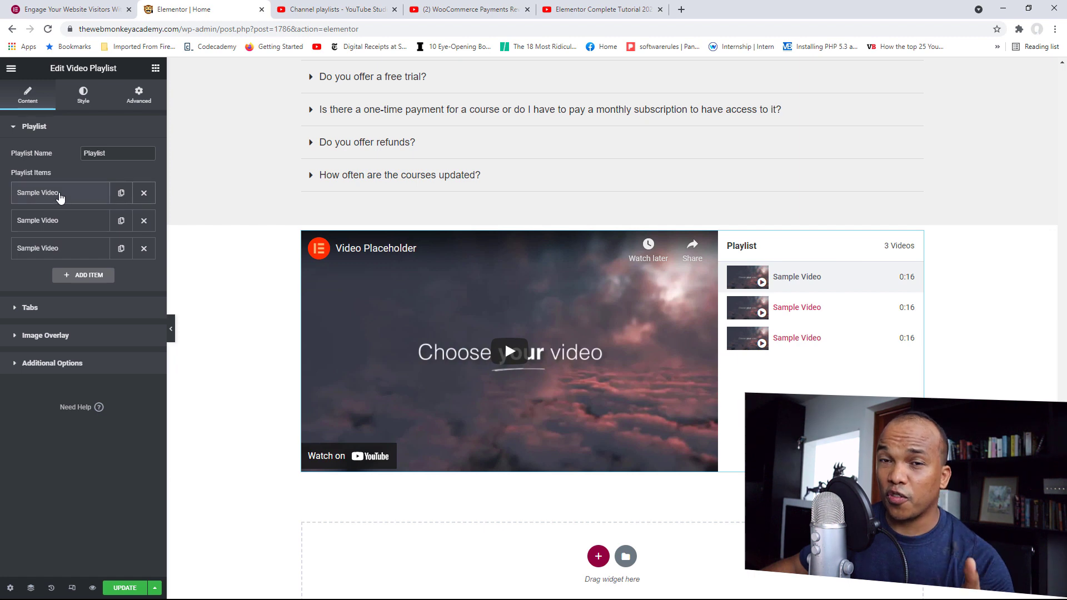
Expand the first Sample Video item and copy the Elementor Complete Tutorial 2020 YouTube URL
click(60, 194)
click(544, 13)
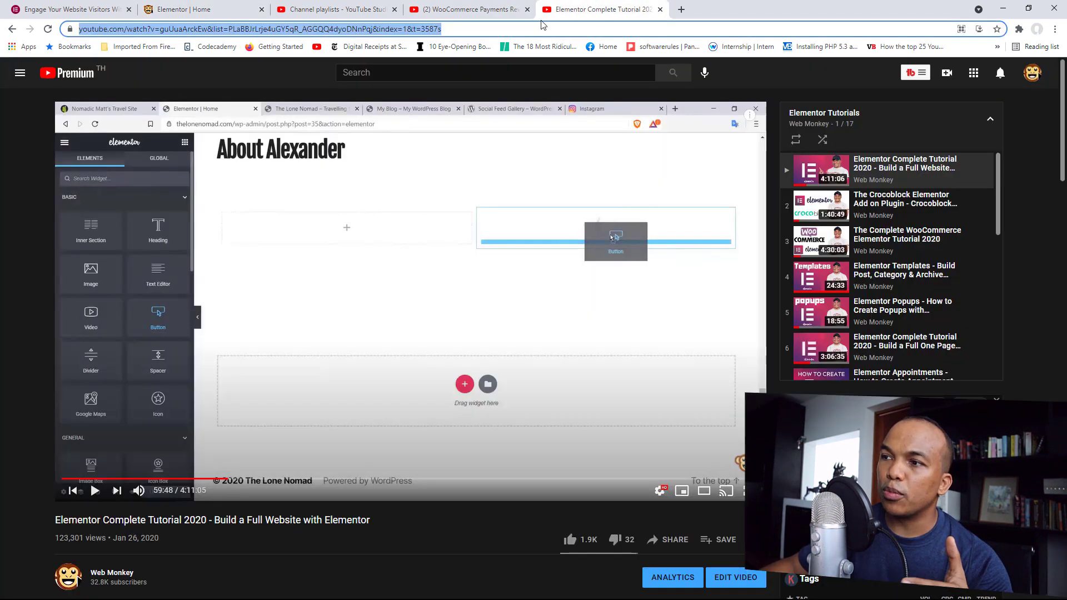
right_click(397, 33)
click(428, 91)
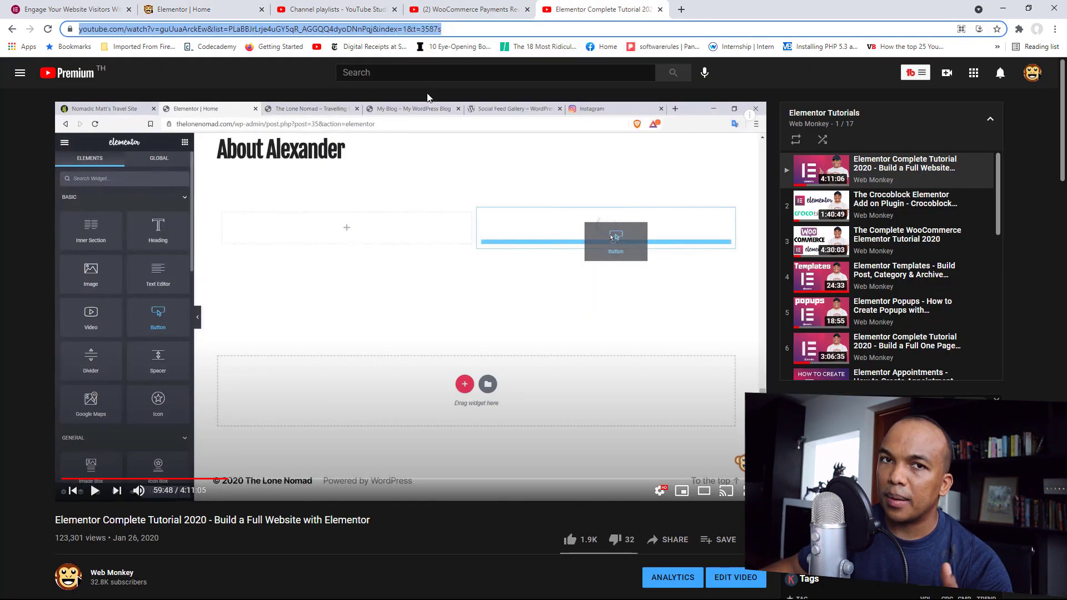
Paste the YouTube URL as the first video's link, titled 'Elementor Tutorial' with duration 2:00
click(206, 6)
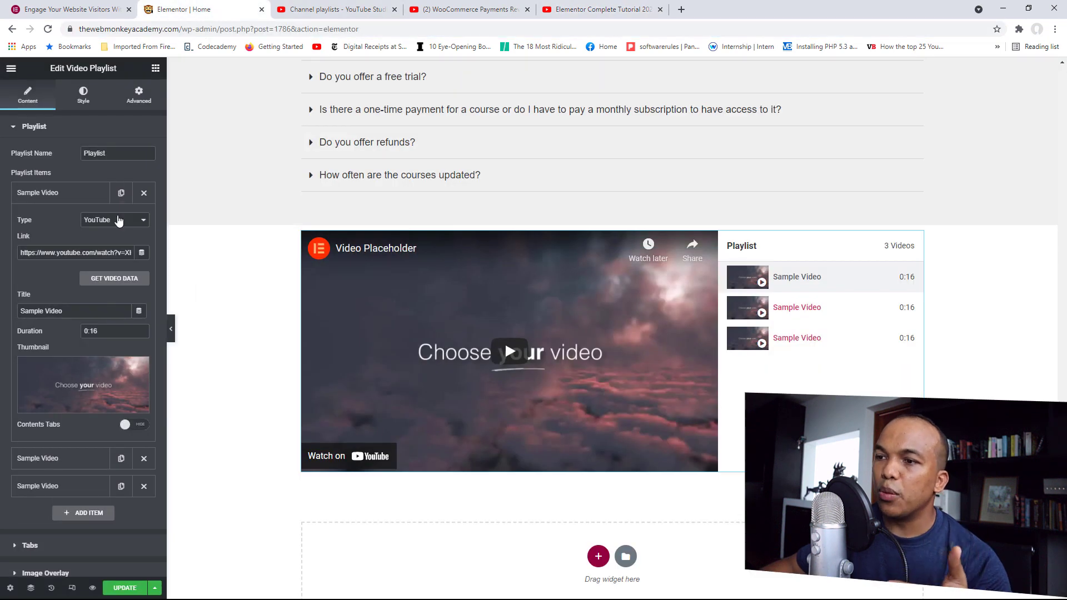
triple_click(86, 252)
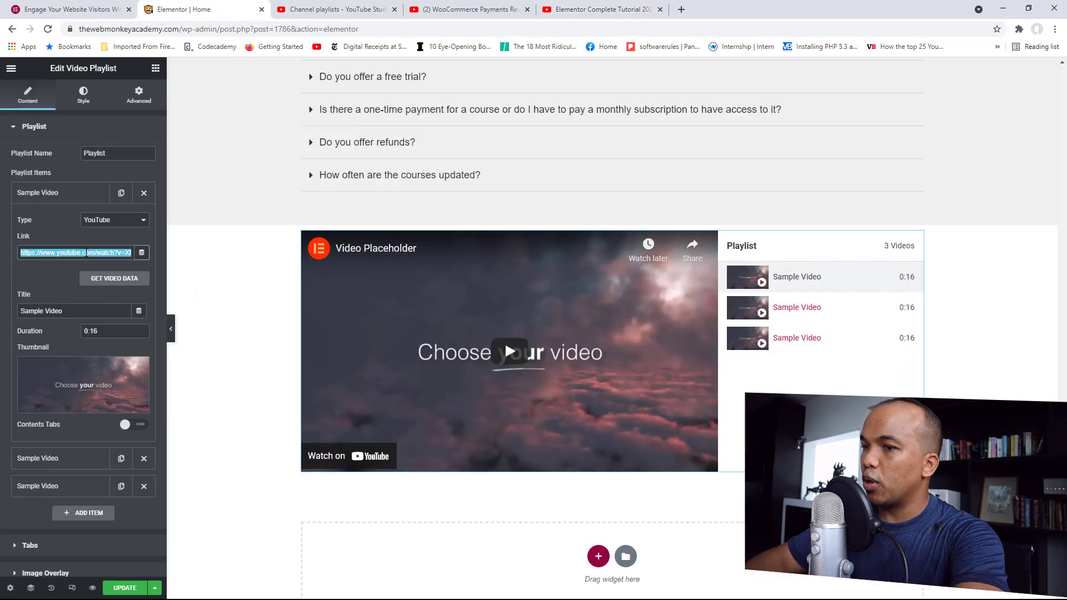
key(BackSpace)
key(ctrl+v)
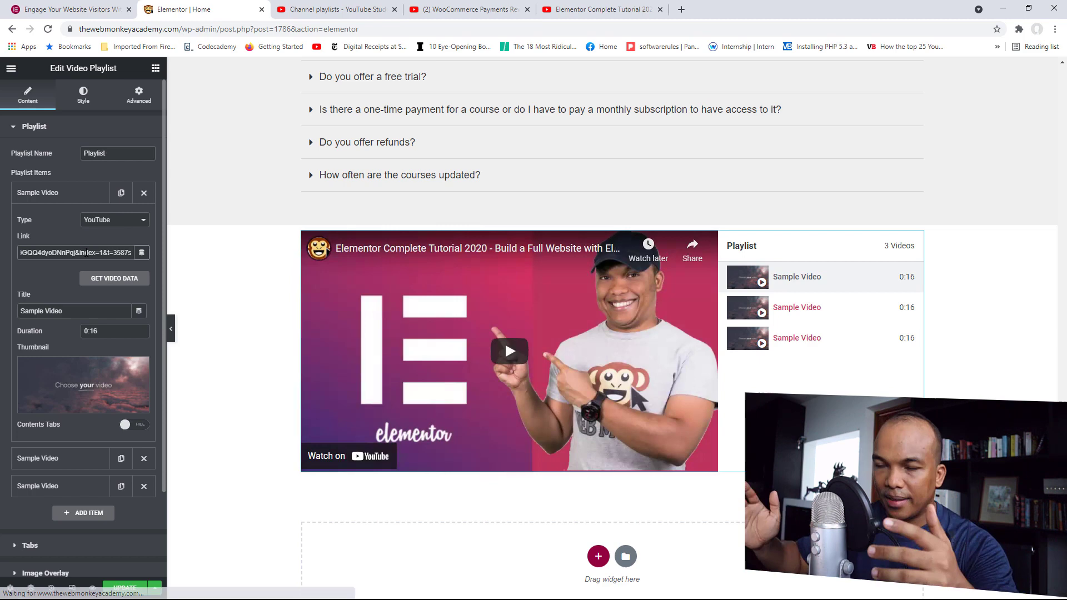
click(67, 310)
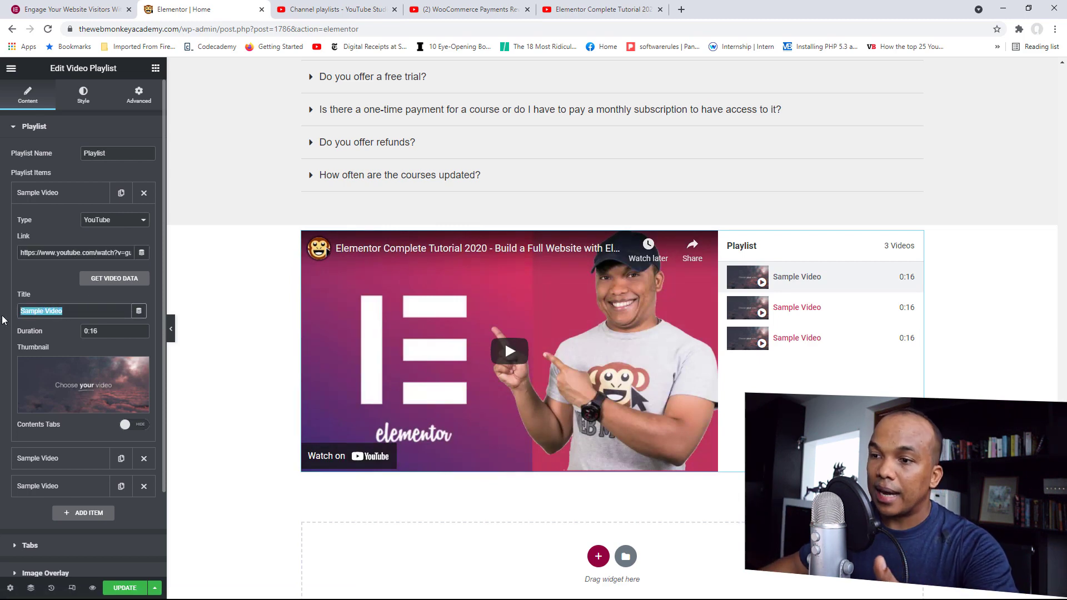
text(El)
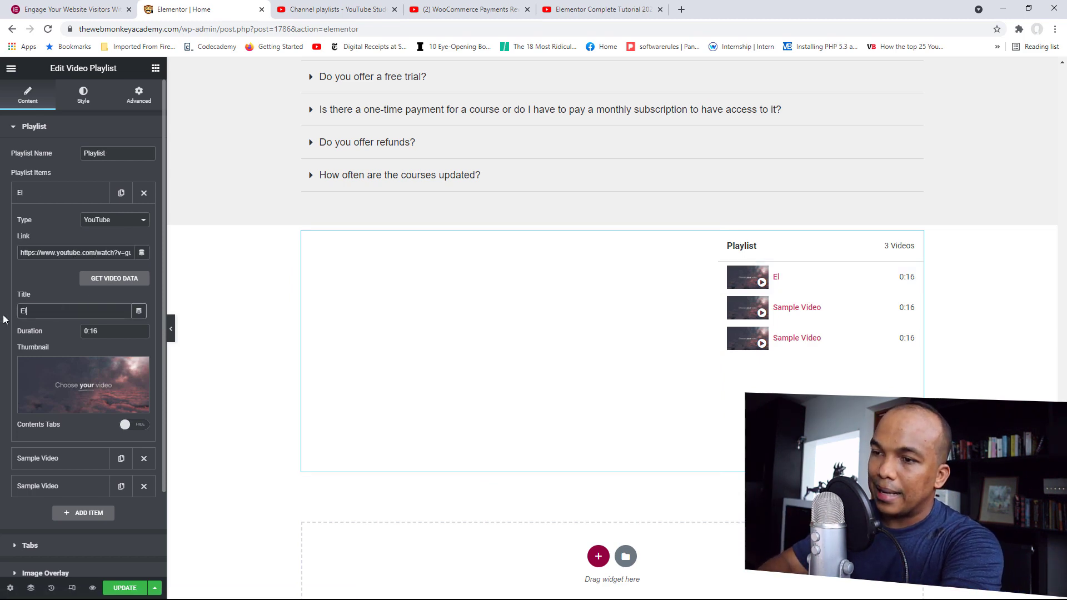
text(ementor )
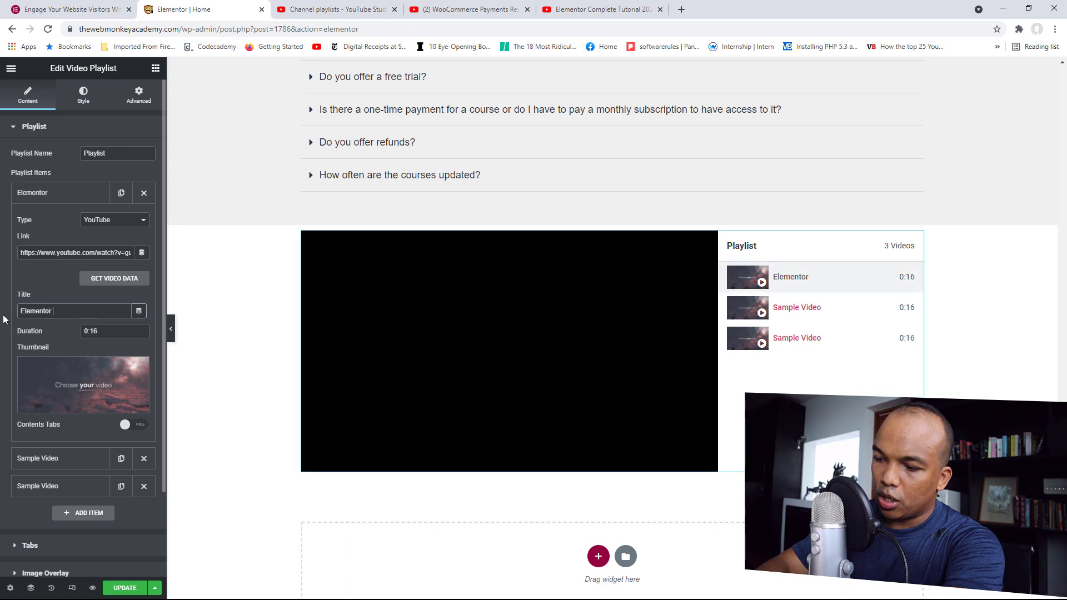
text(Tutorial)
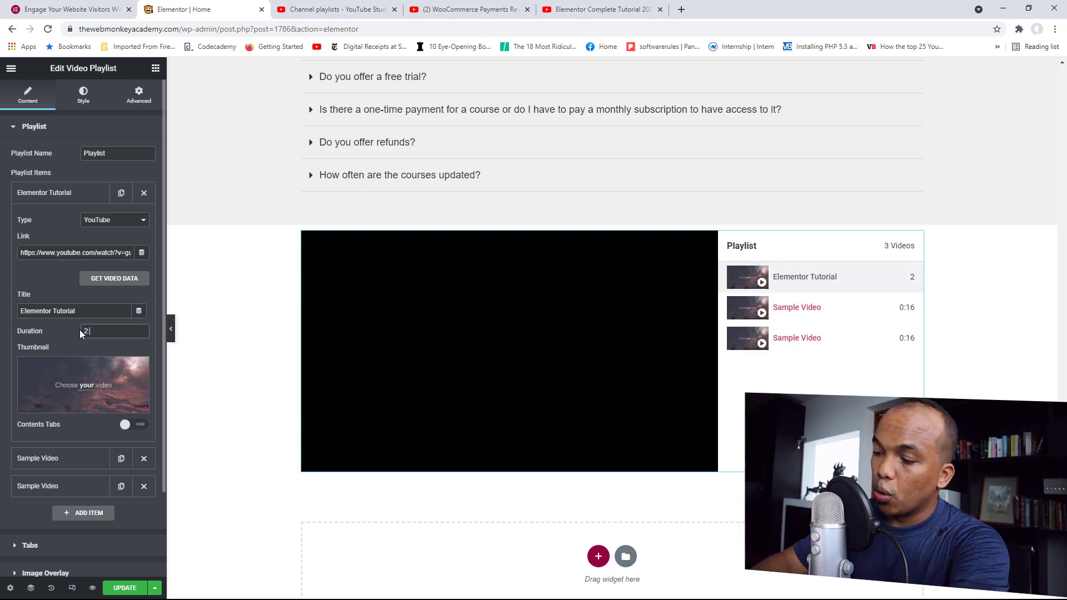
text(2:00)
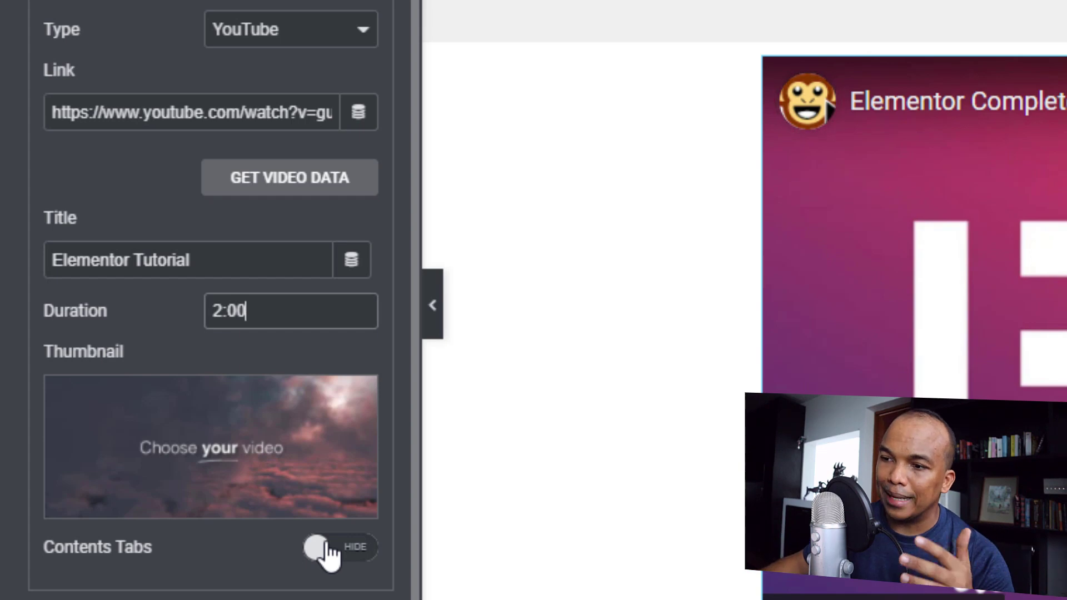
Show the video's content tabs and set Tab #1 to 'This is an Elementor Tutorial.'
click(361, 552)
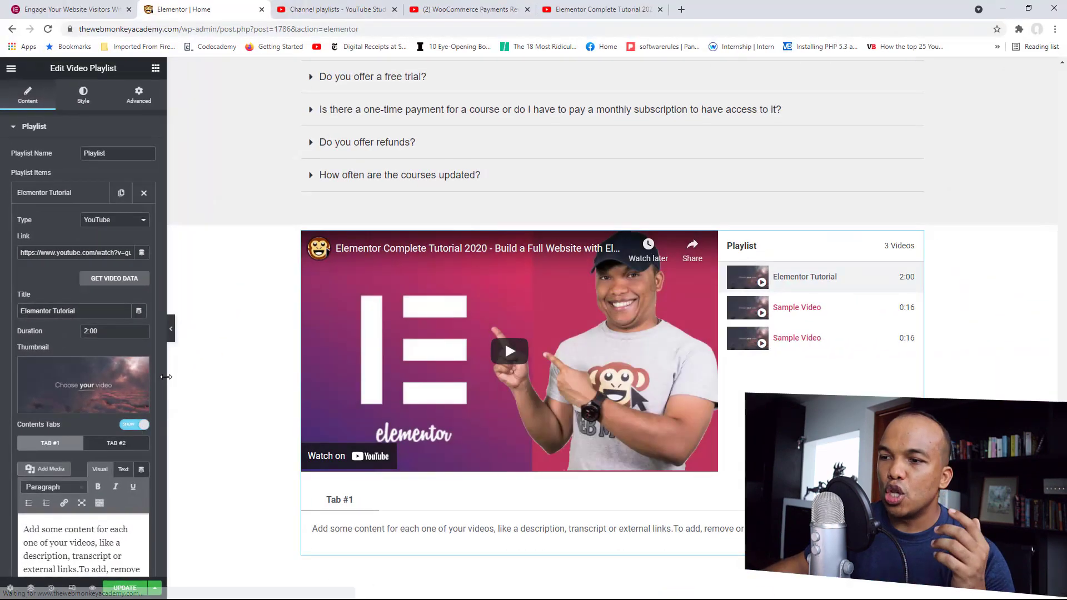
scroll(162, 372, down, 5)
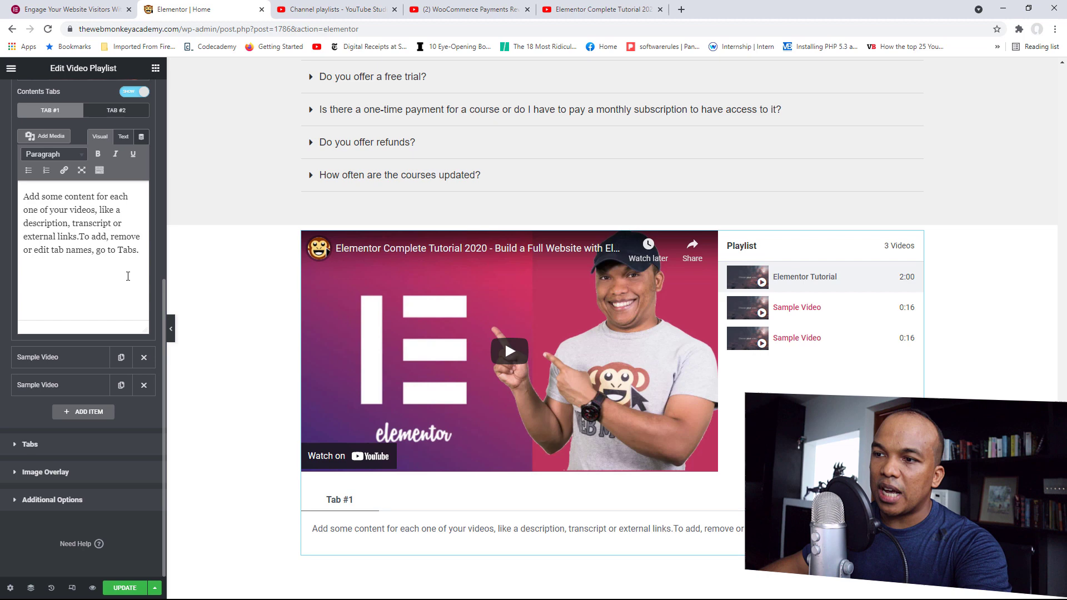
drag(139, 254, 24, 196)
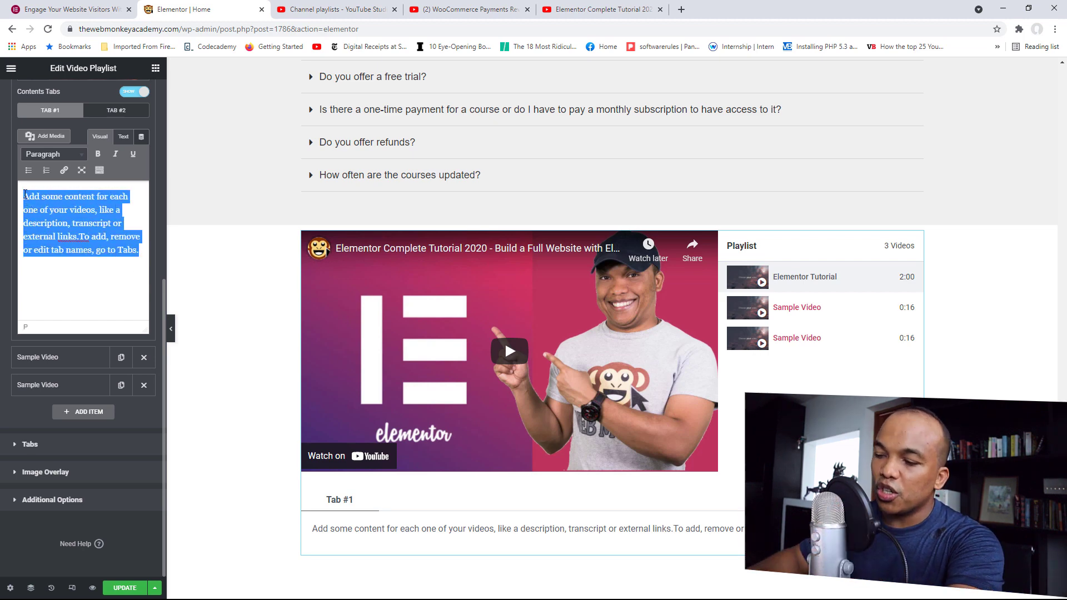
text(This is a)
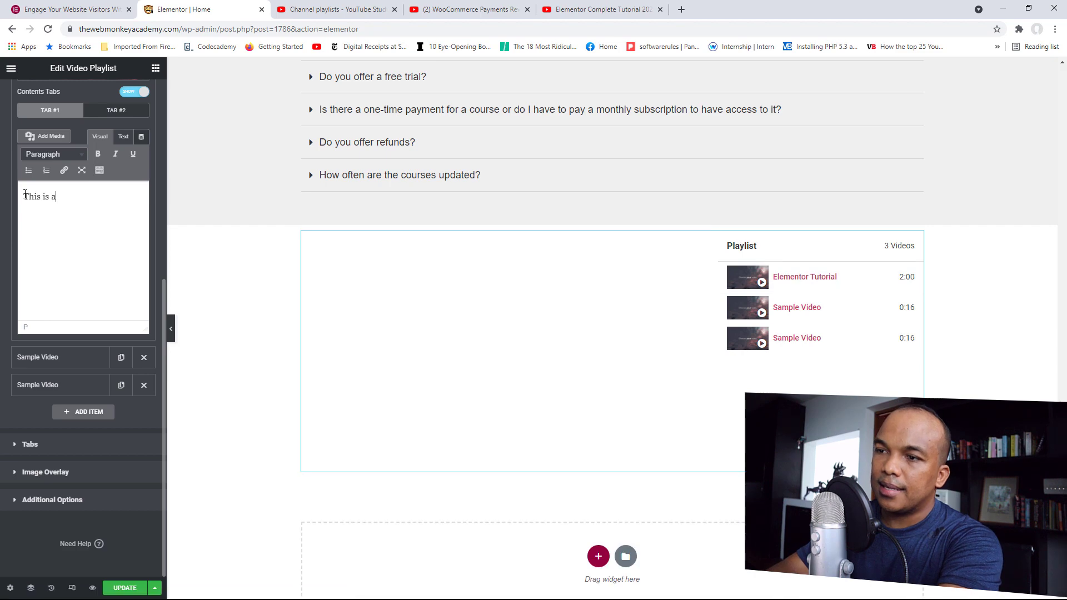
text(n Elmentor)
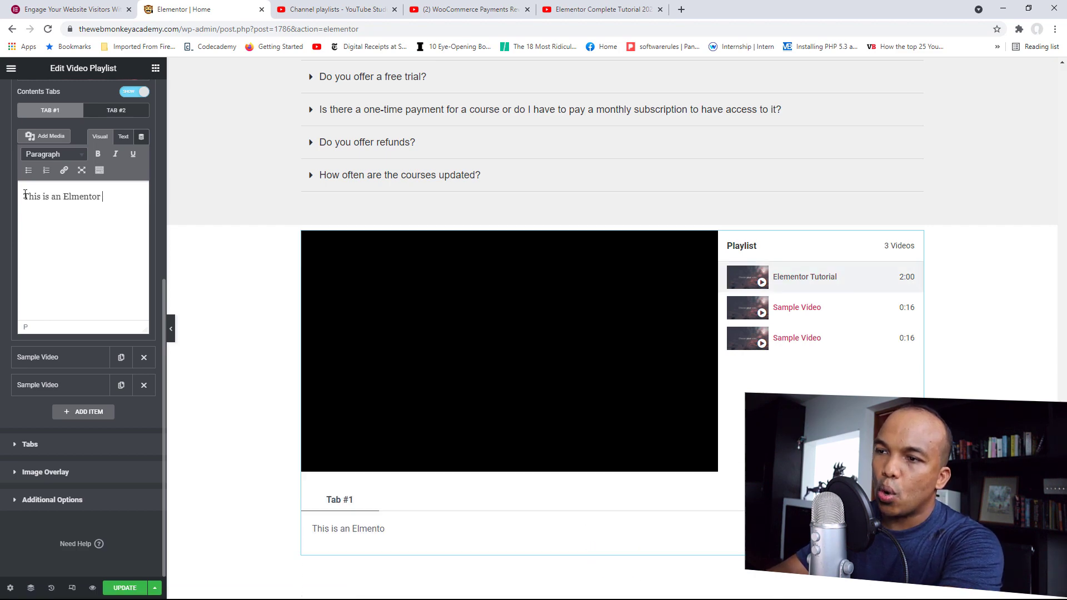
key(BackSpace)
key(BackSpace)
key(BackSpace)
key(BackSpace)
key(BackSpace)
key(BackSpace)
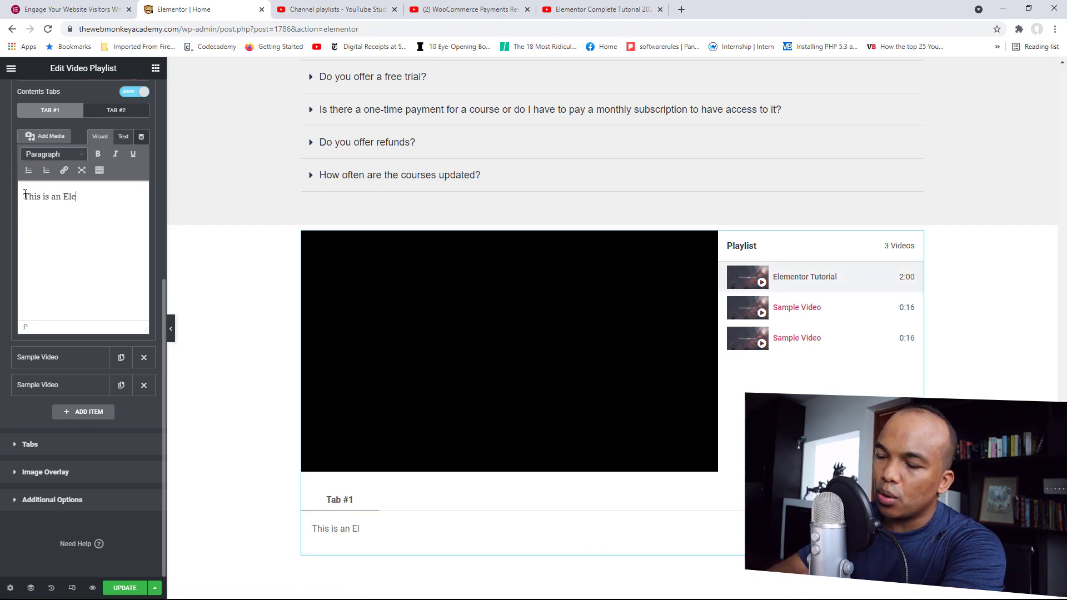
text(ementor T)
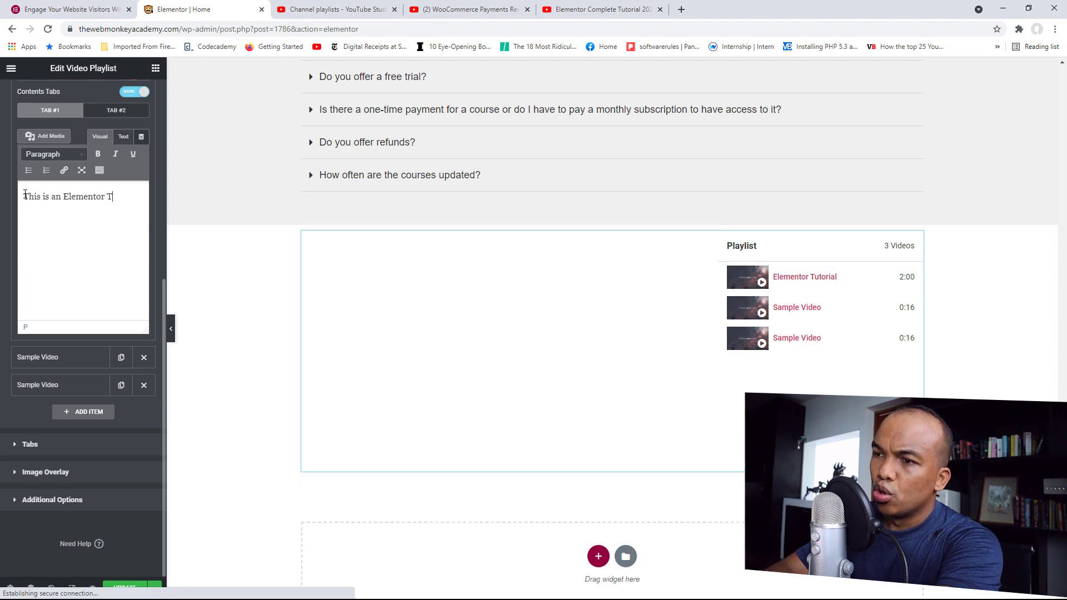
text(utorial.)
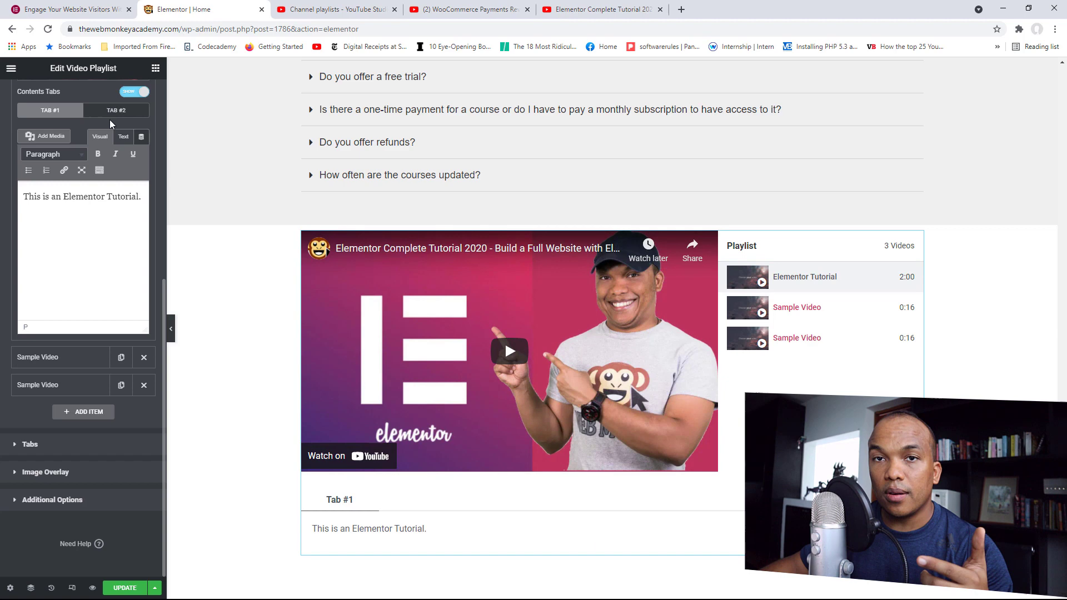
Enter 'This video is 2 minutes in length' as Tab #2's text
click(111, 113)
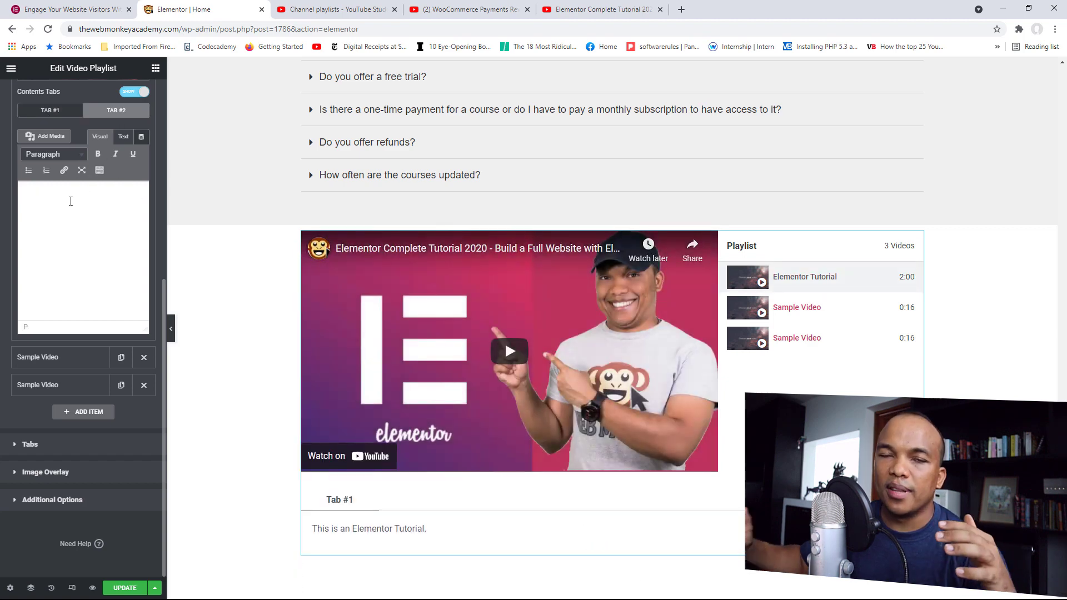
text(Th)
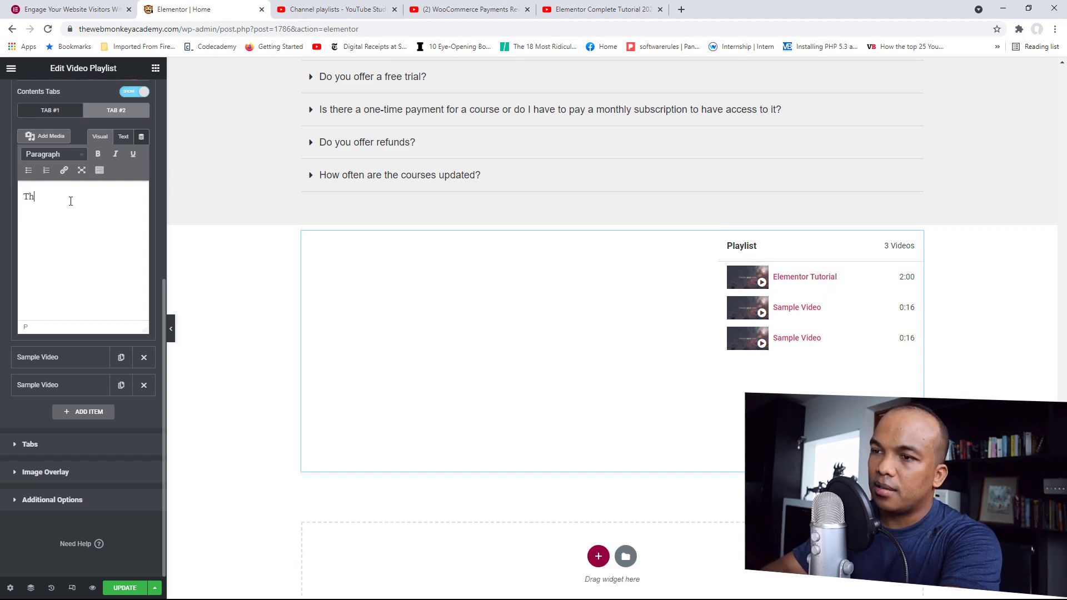
text(is vidoe )
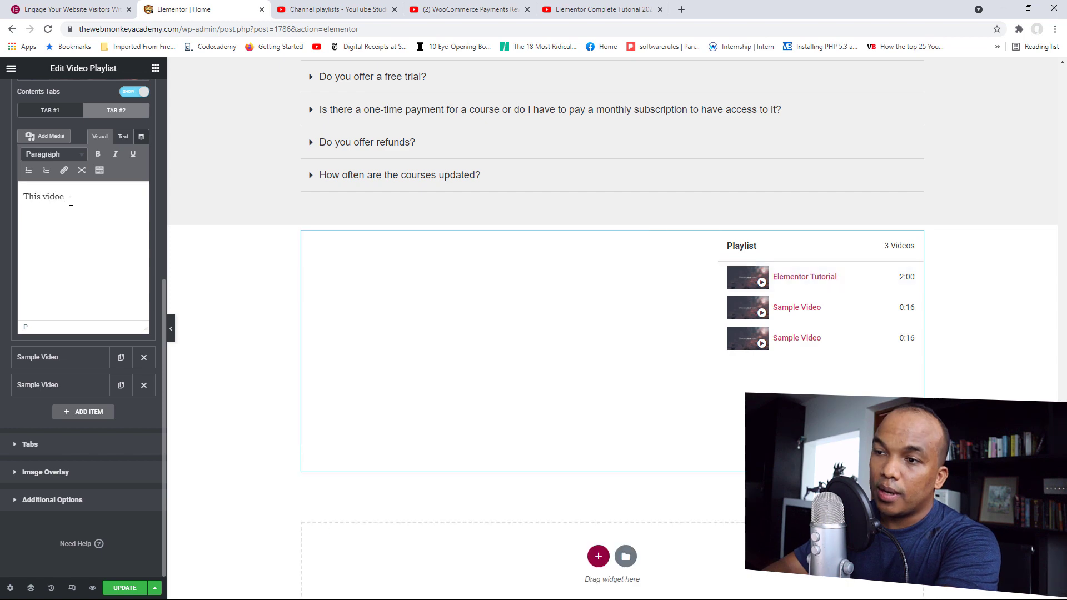
text(is)
key(BackSpace)
key(BackSpace)
key(BackSpace)
key(BackSpace)
key(BackSpace)
text(eo is )
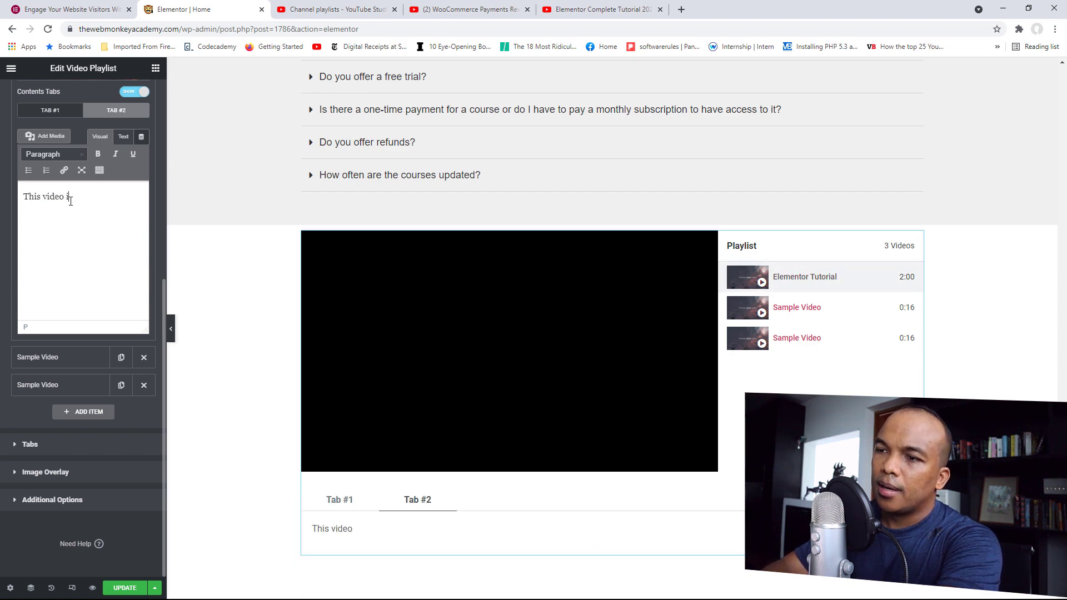
text(2)
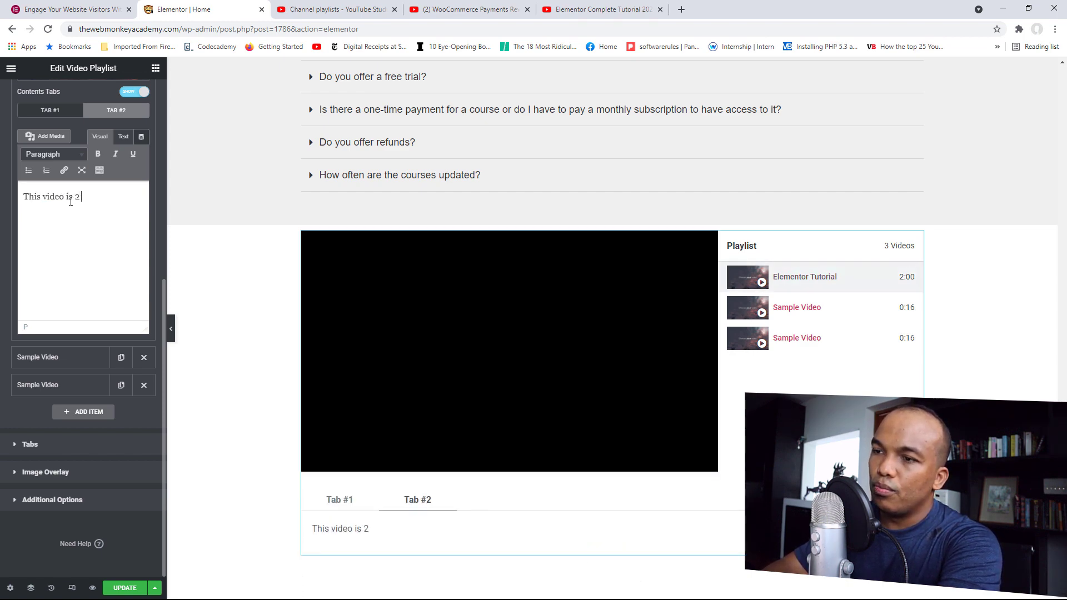
text( minutes i)
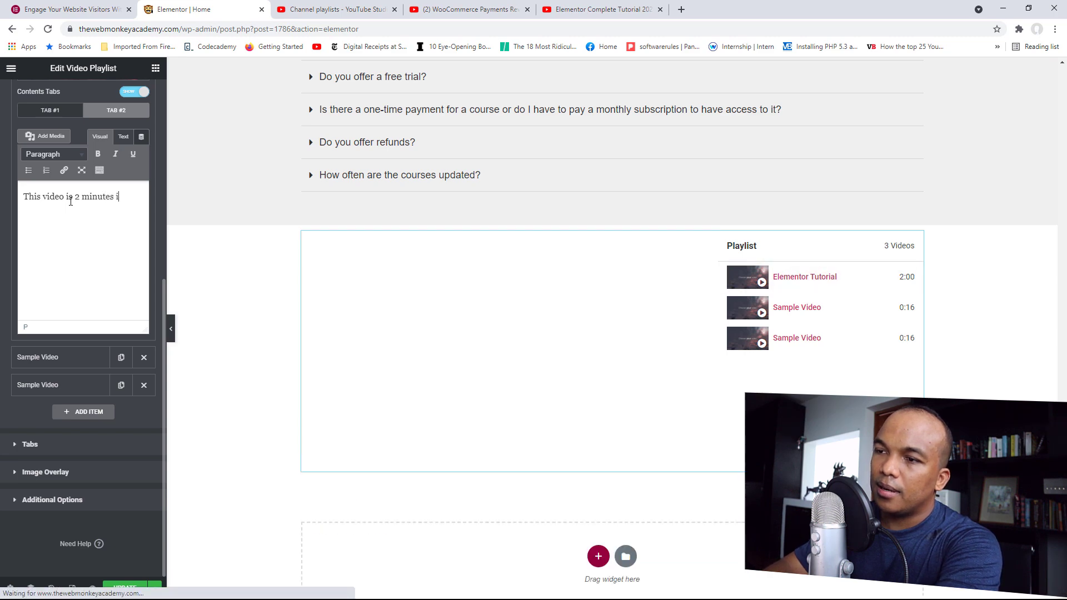
text(n length)
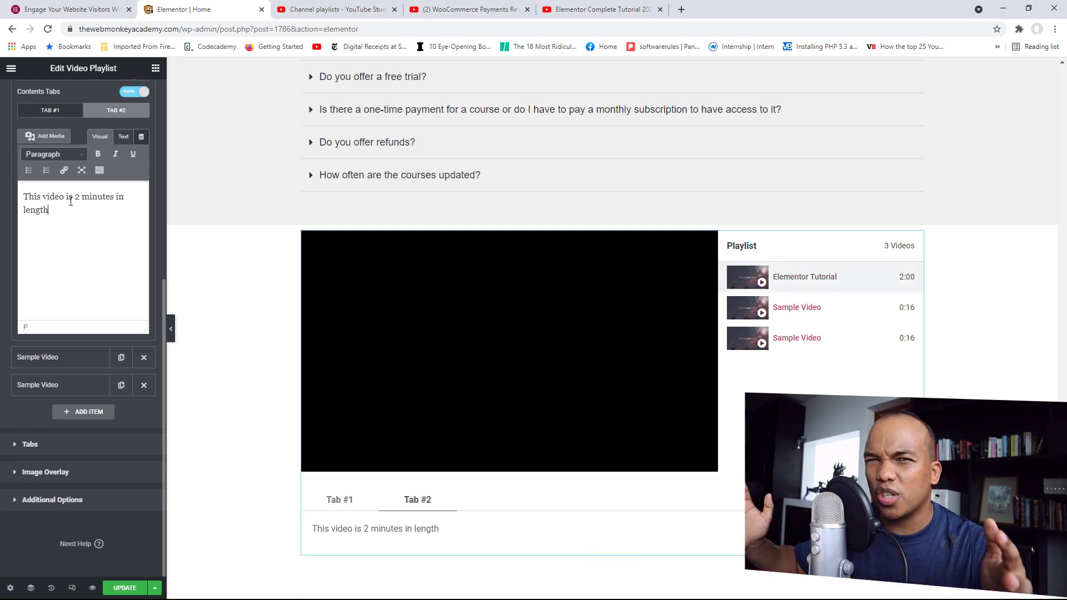
Rename the playlist tabs from Tab #1 and Tab #2 to 'Description' and 'Length', checking each in the preview
click(49, 445)
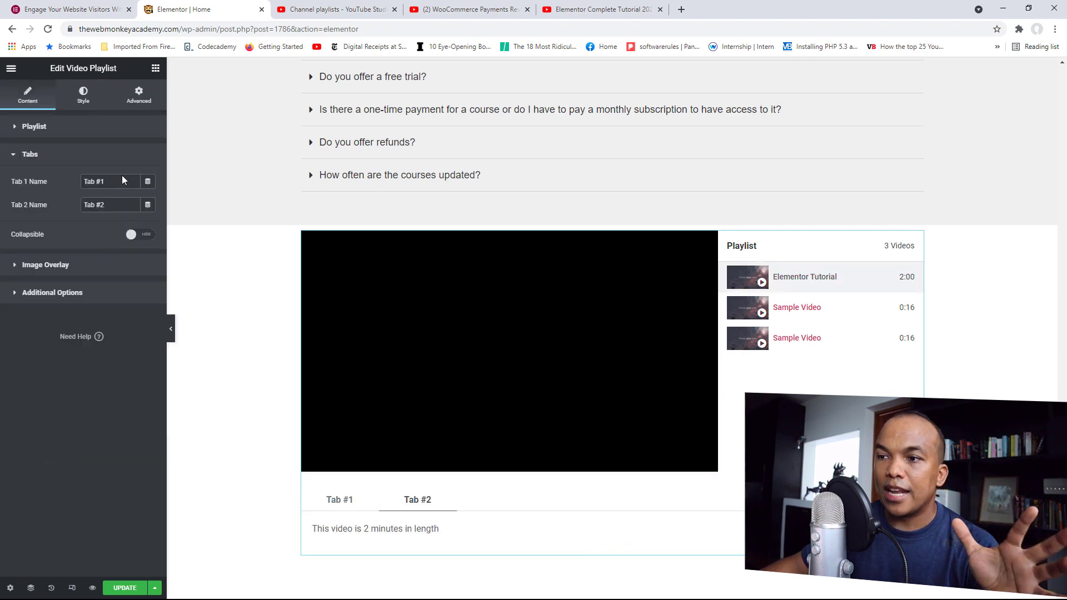
double_click(100, 182)
drag(100, 181, 81, 183)
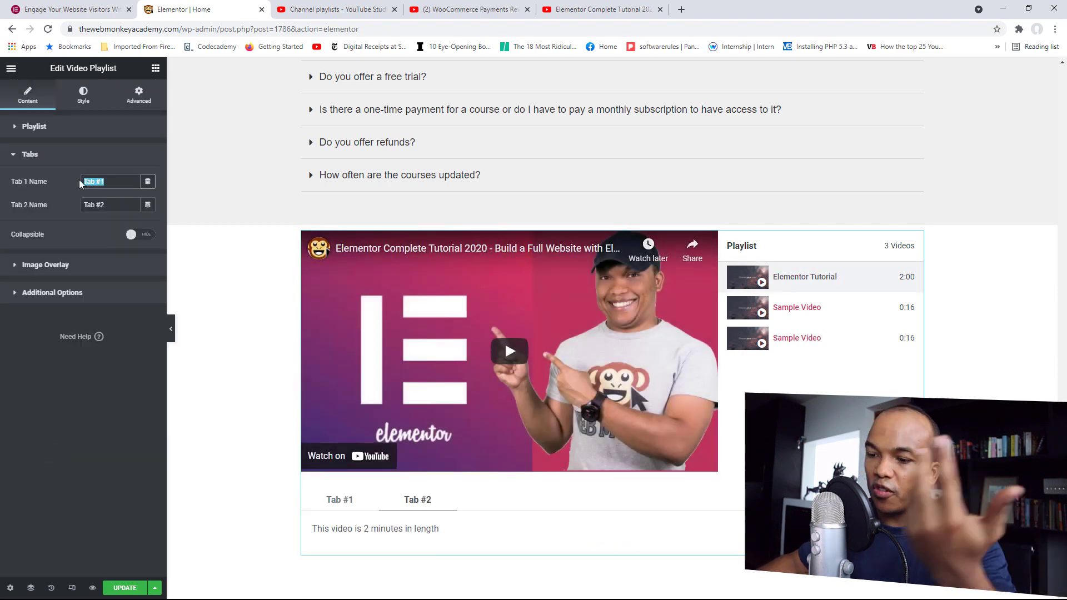
text(Descr)
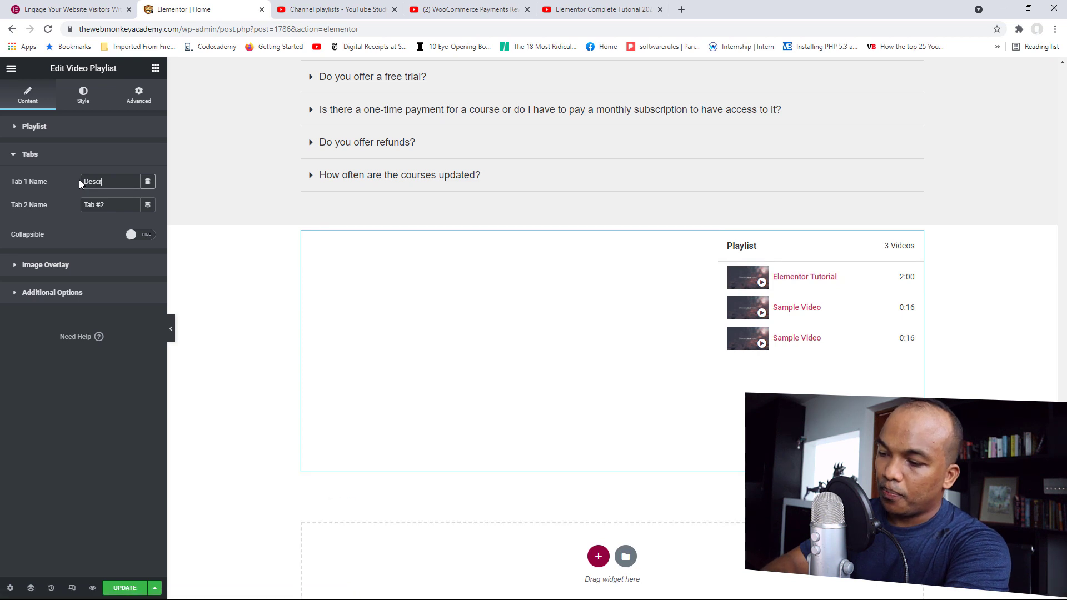
text(iption)
key(Tab)
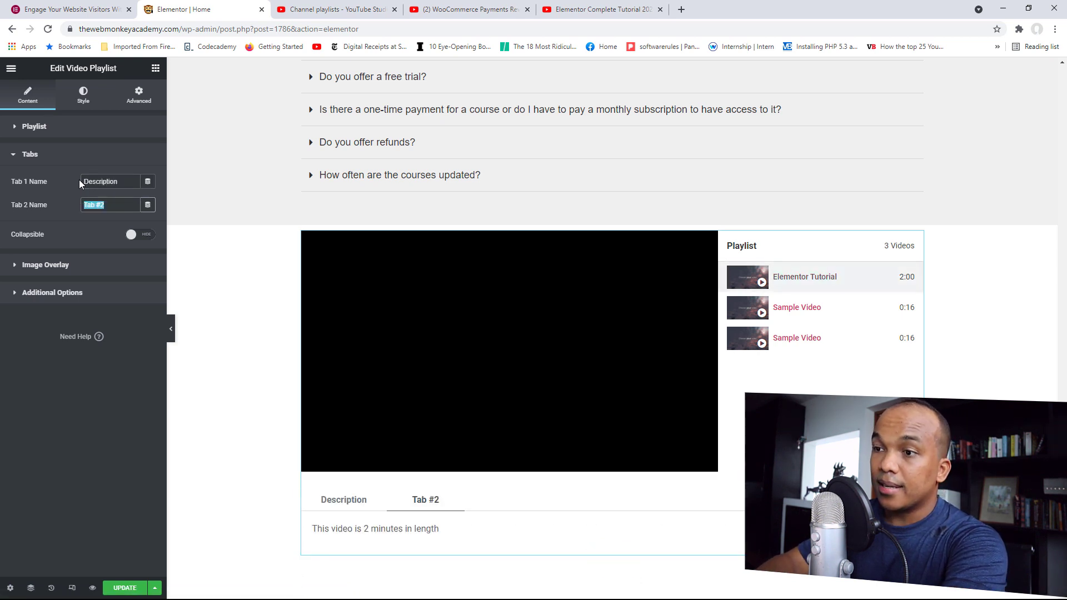
text(Length)
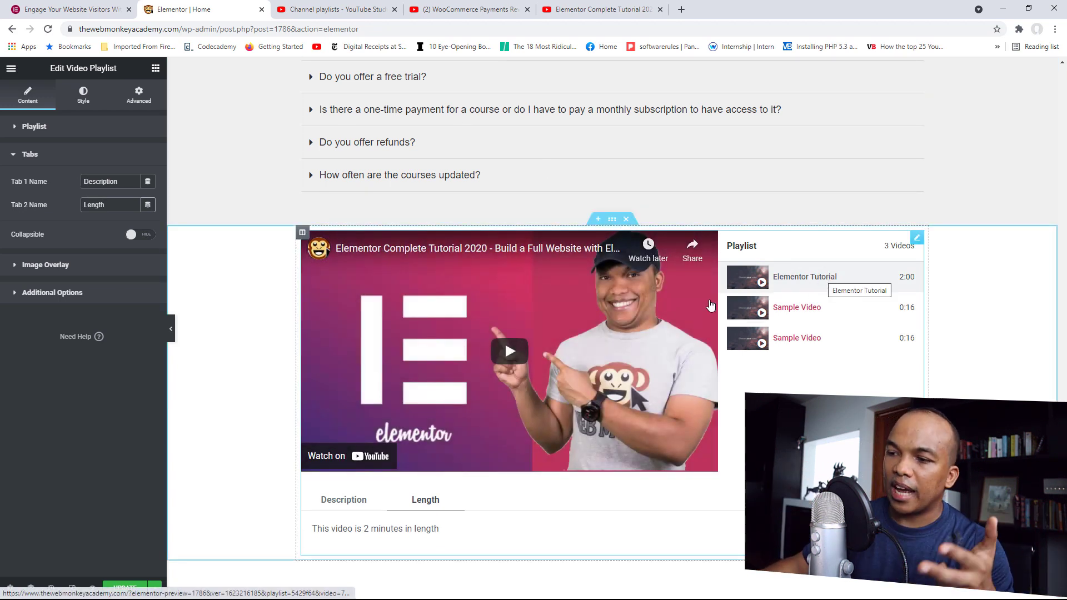
click(345, 503)
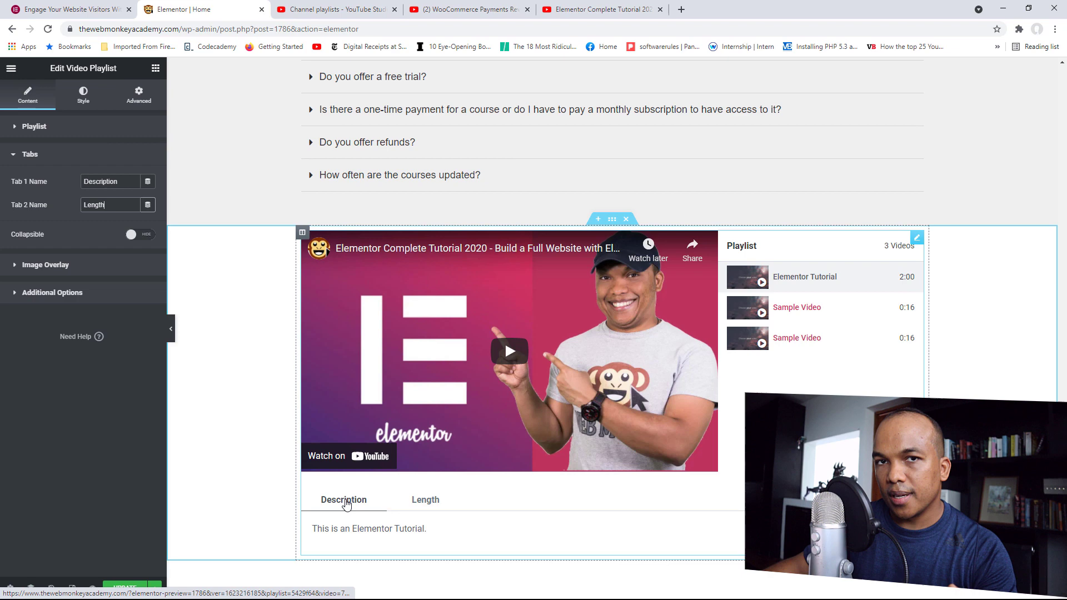
click(424, 501)
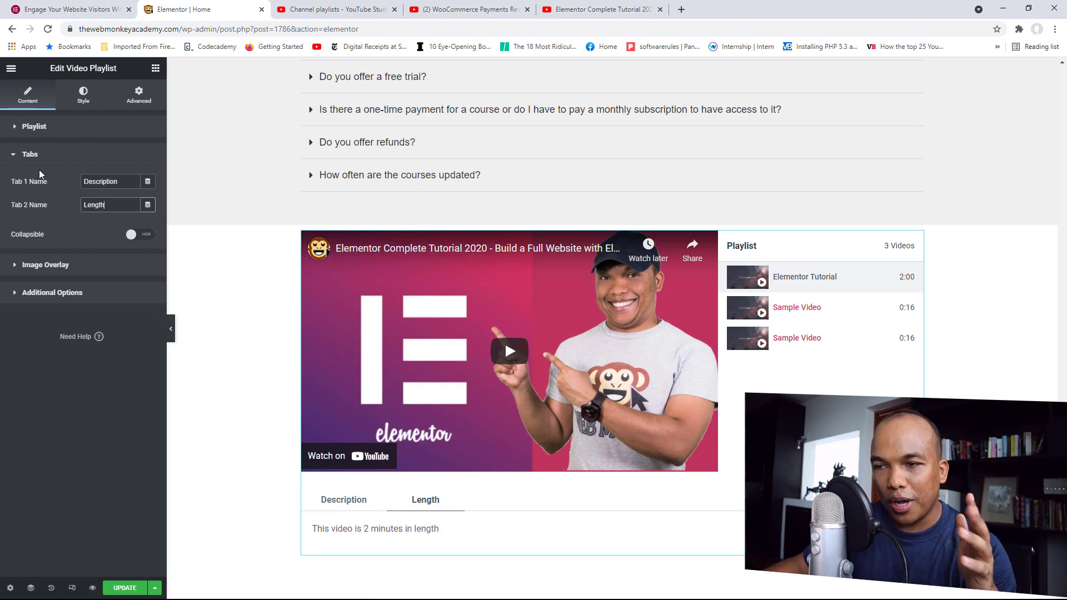
click(29, 152)
Change the Sample Video playlist item's Type from YouTube to Self Hosted
click(33, 127)
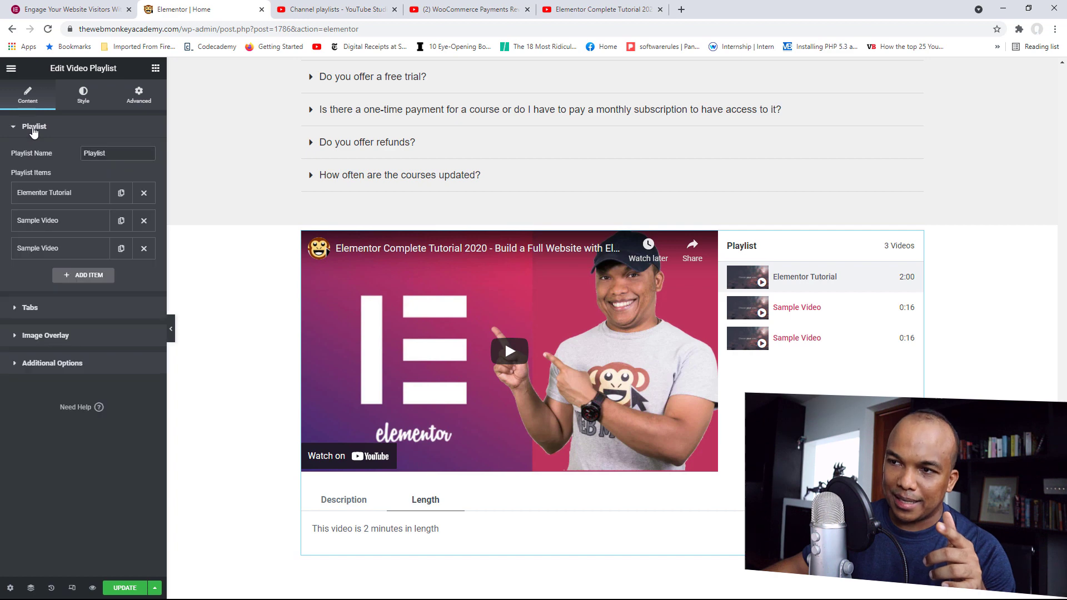
click(56, 220)
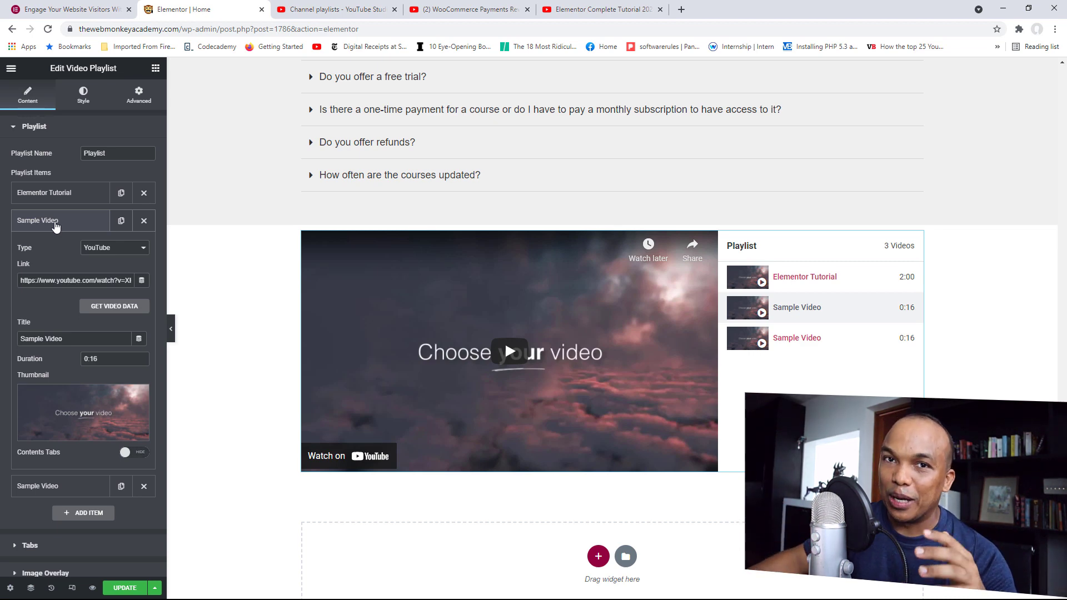
click(119, 248)
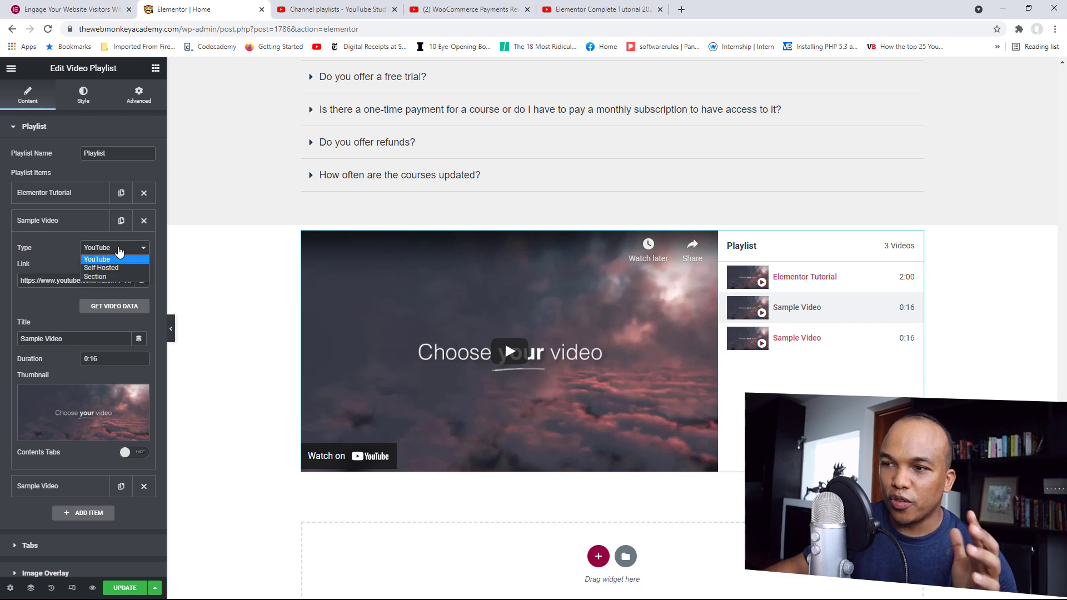
click(113, 268)
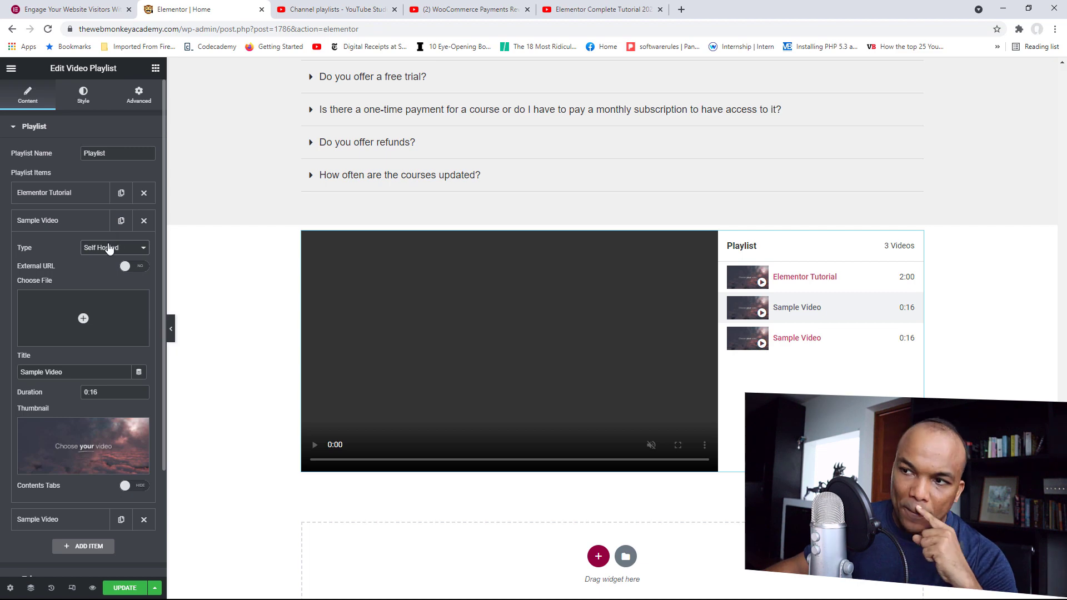
click(109, 248)
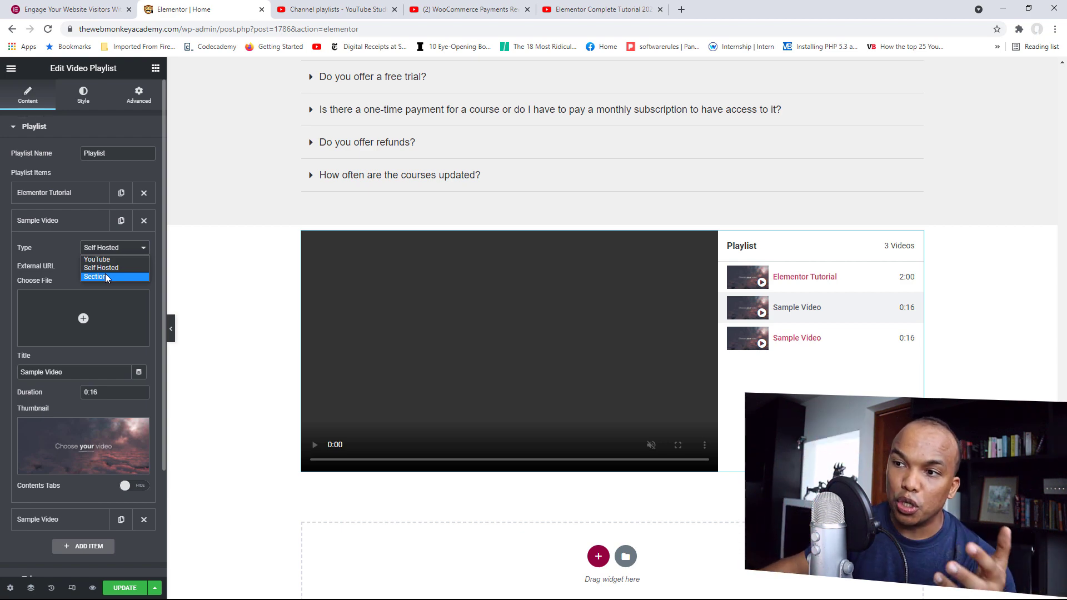
Duplicate the Elementor Tutorial item and make the first copy a Section titled 'Elementor Tutorials'
click(74, 220)
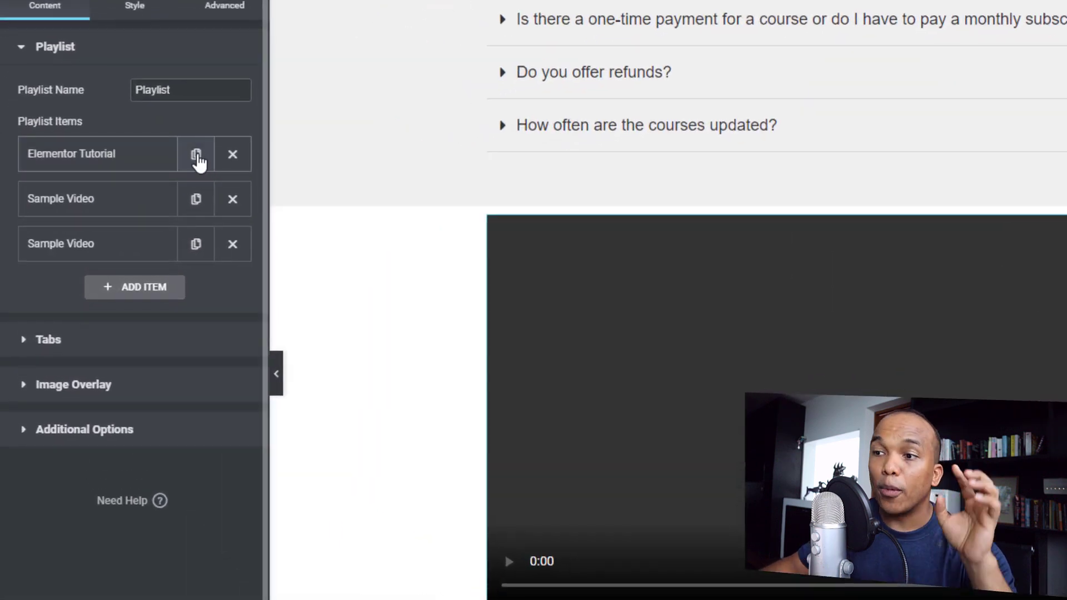
click(194, 158)
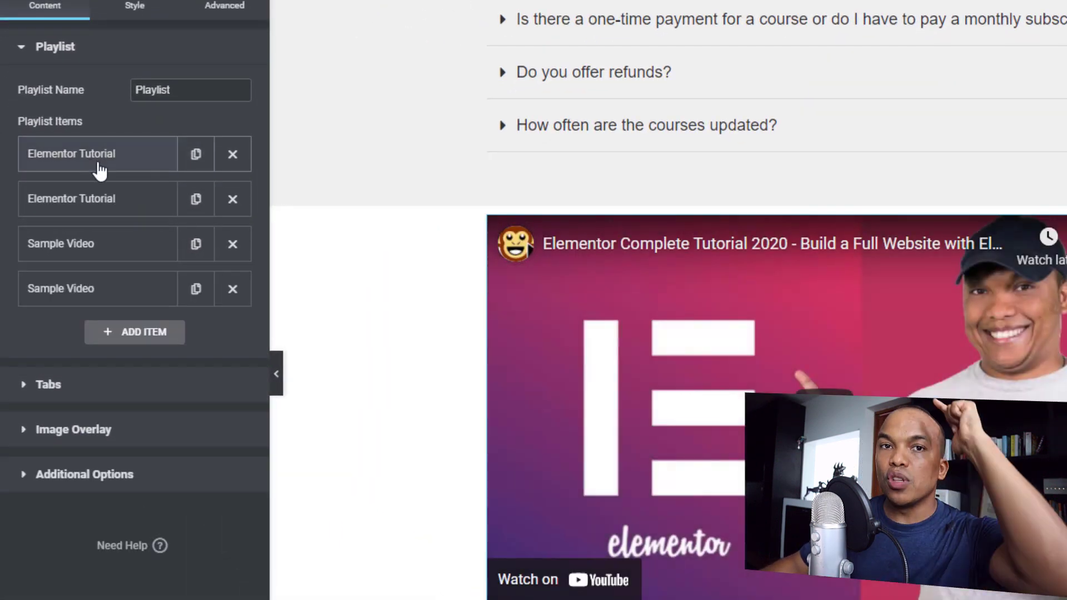
click(98, 168)
click(195, 200)
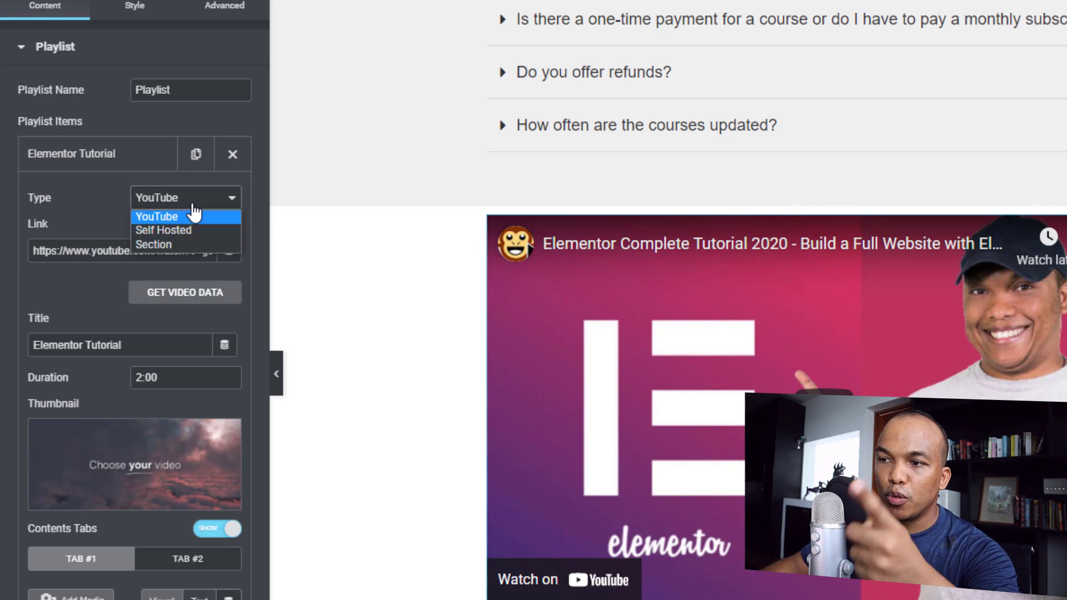
click(180, 245)
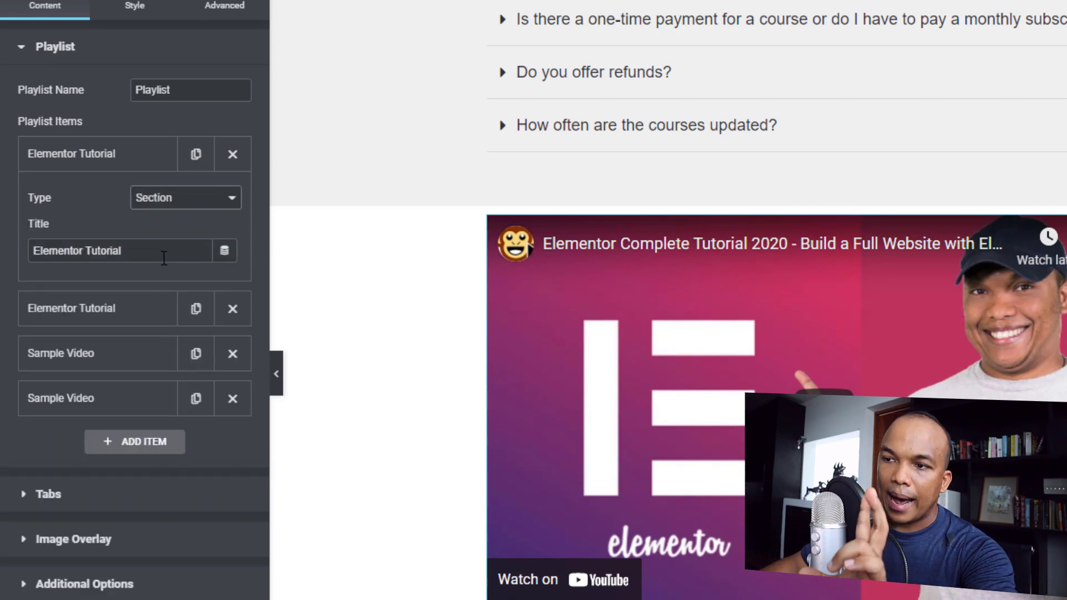
click(148, 256)
text(s)
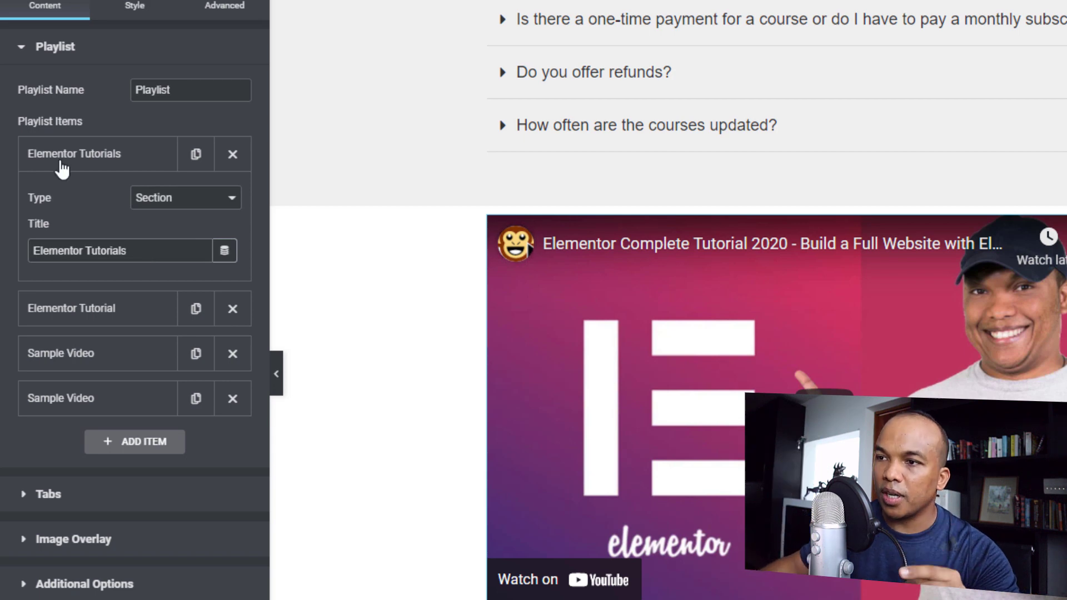
click(81, 157)
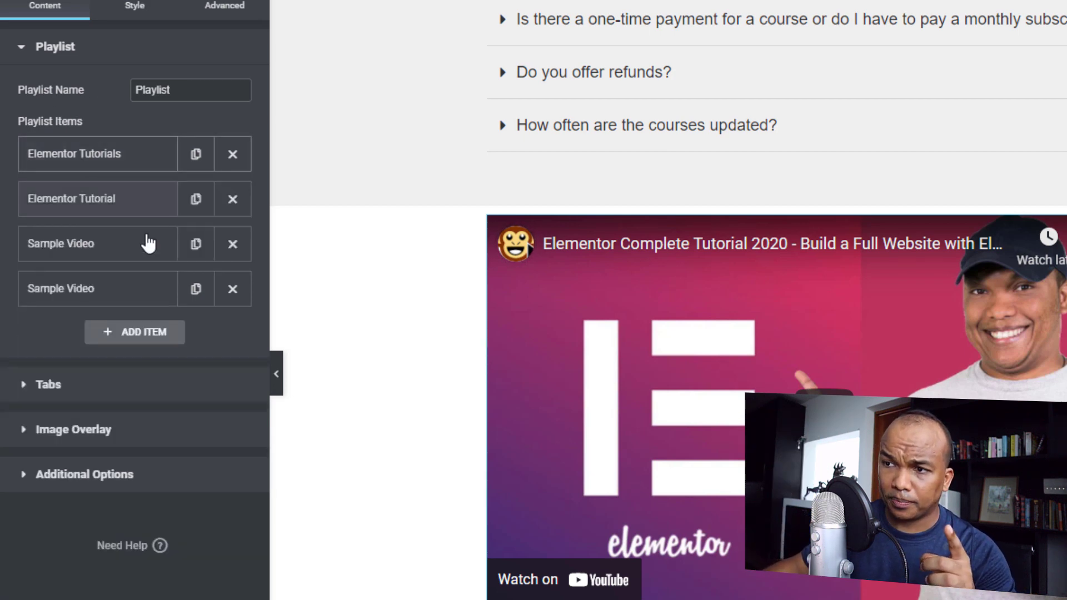
Turn the first Sample Video item into a Section titled 'WooCommerce Tutorials'
click(121, 253)
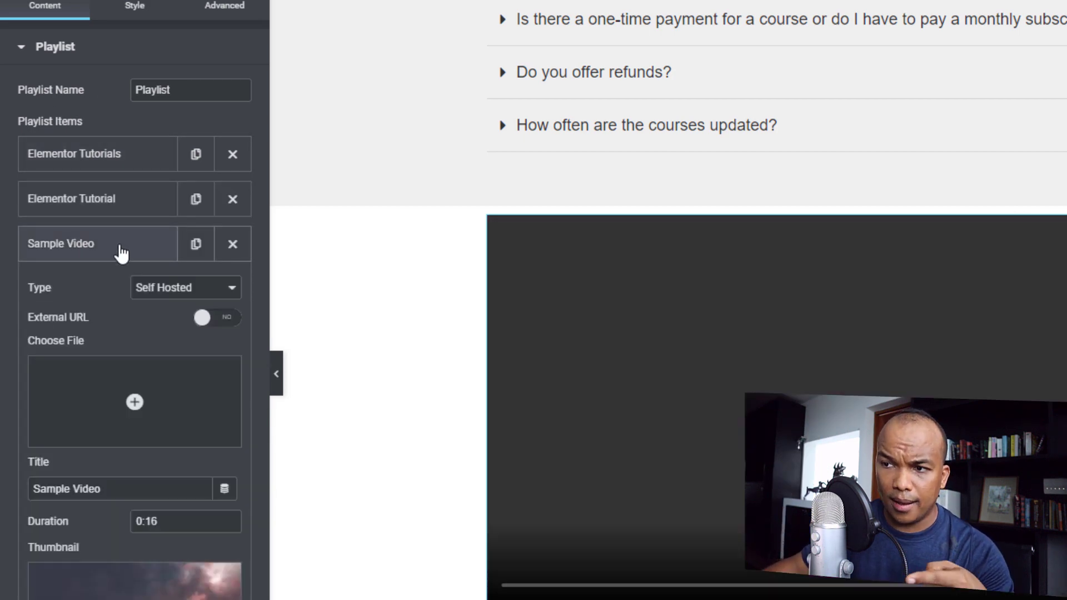
click(174, 292)
click(169, 335)
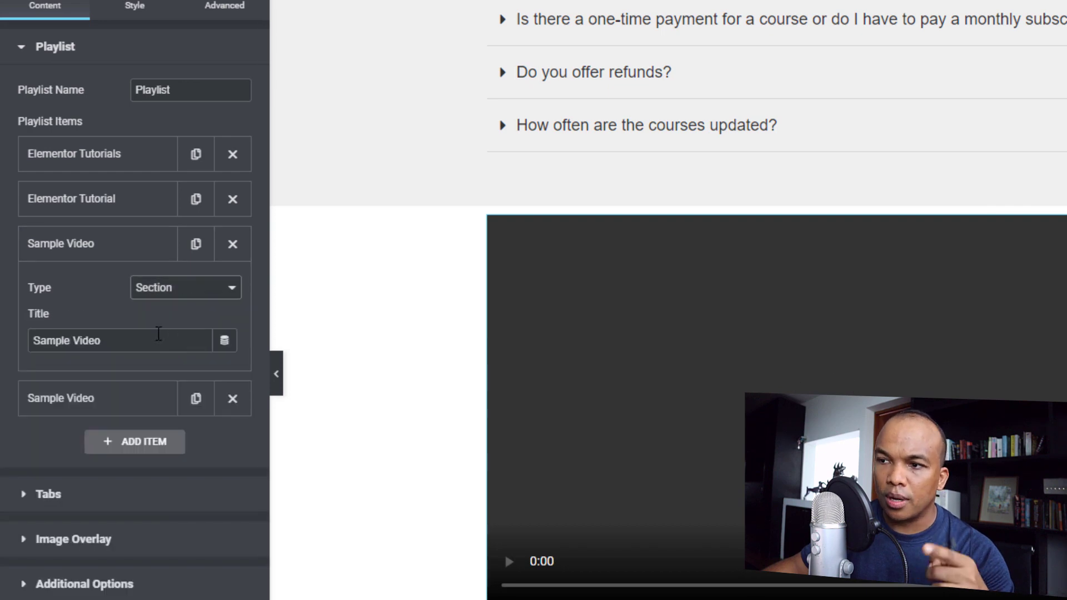
triple_click(155, 334)
text(W)
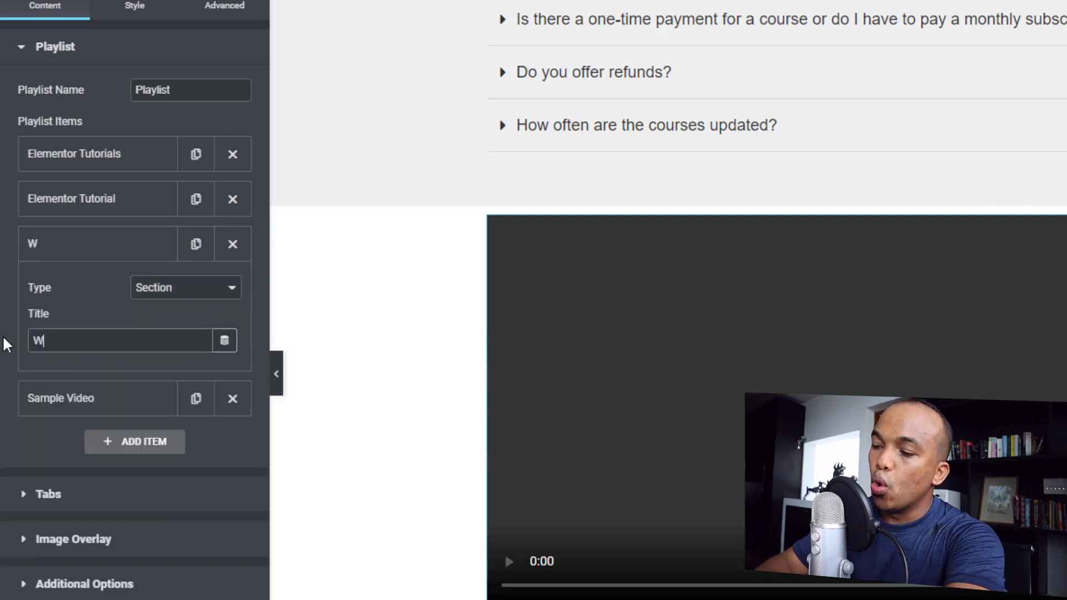
text(ooCommerce Tu)
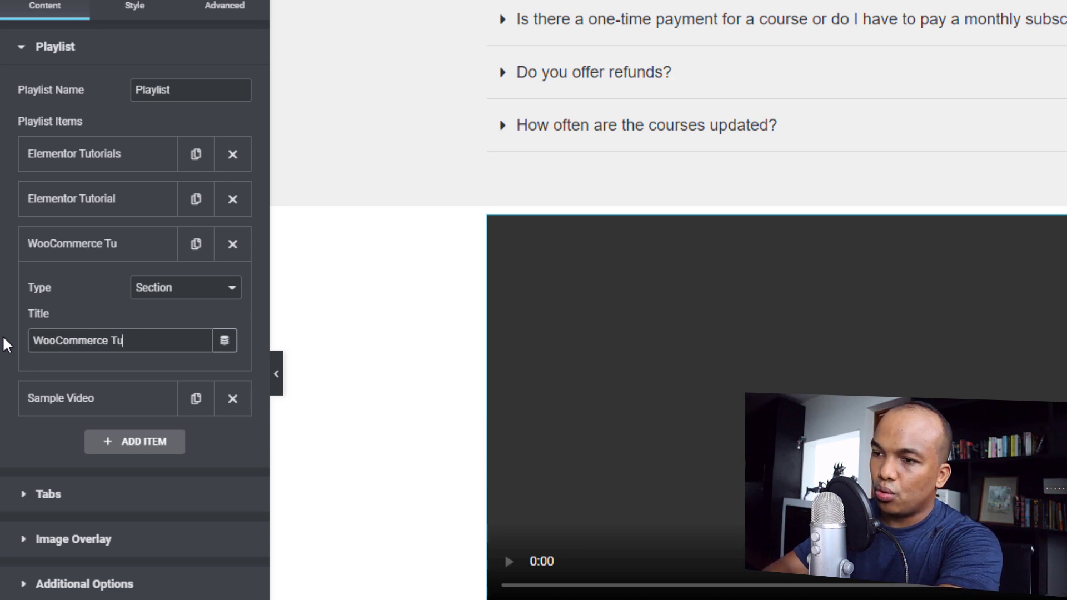
text(torials)
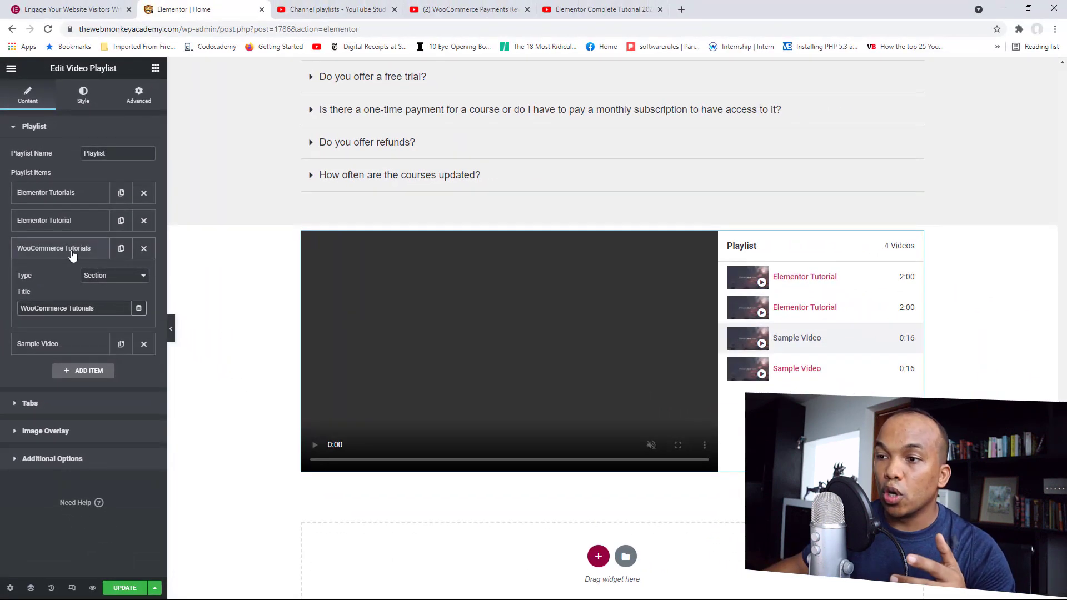
Open the last Sample Video item and copy the WooCommerce Payments YouTube video's address
click(72, 255)
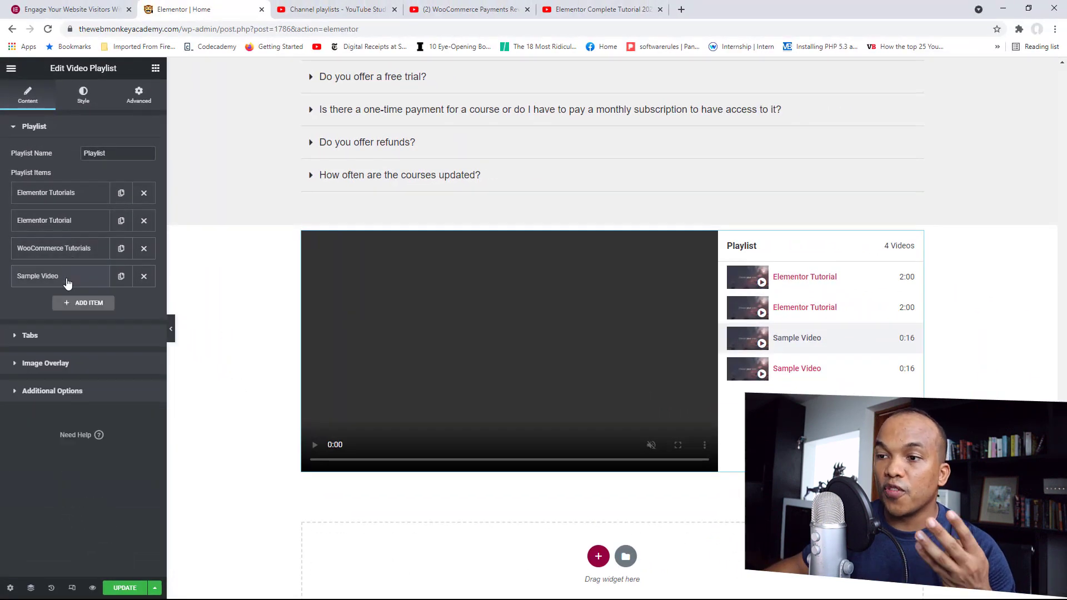
click(67, 278)
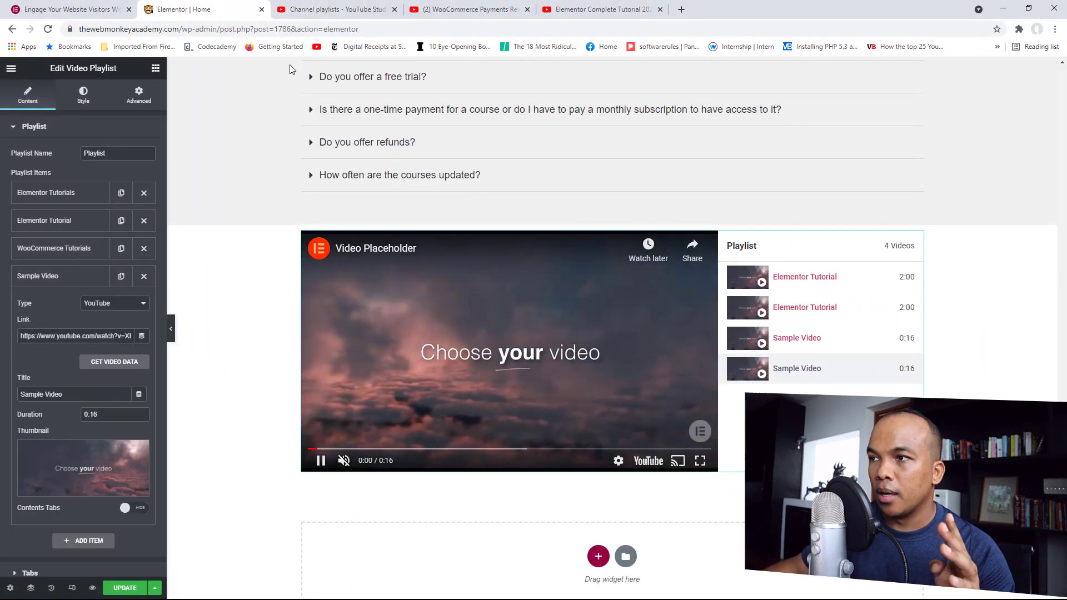
click(611, 7)
click(472, 9)
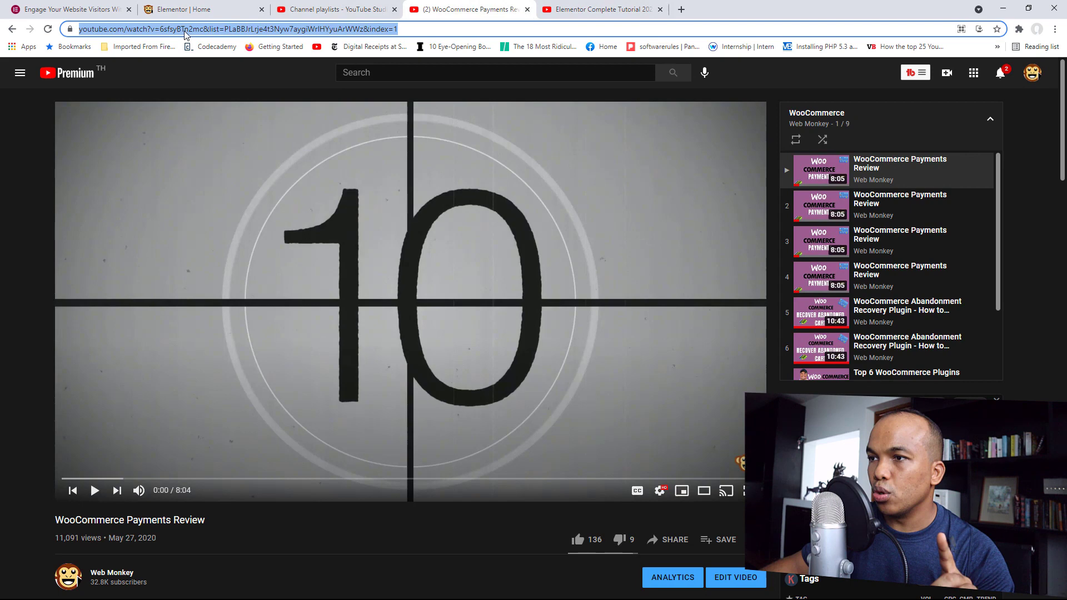
click(196, 30)
right_click(206, 40)
click(230, 92)
click(184, 9)
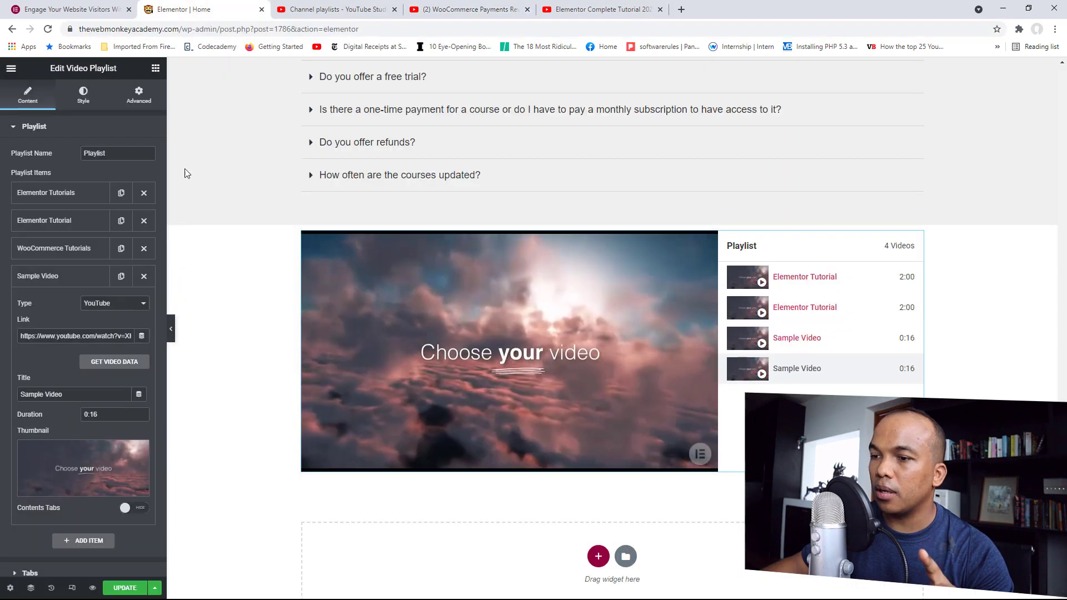
Paste the new link, set duration 2:00 and title the item 'WooCommerce Payments'
triple_click(86, 335)
key(BackSpace)
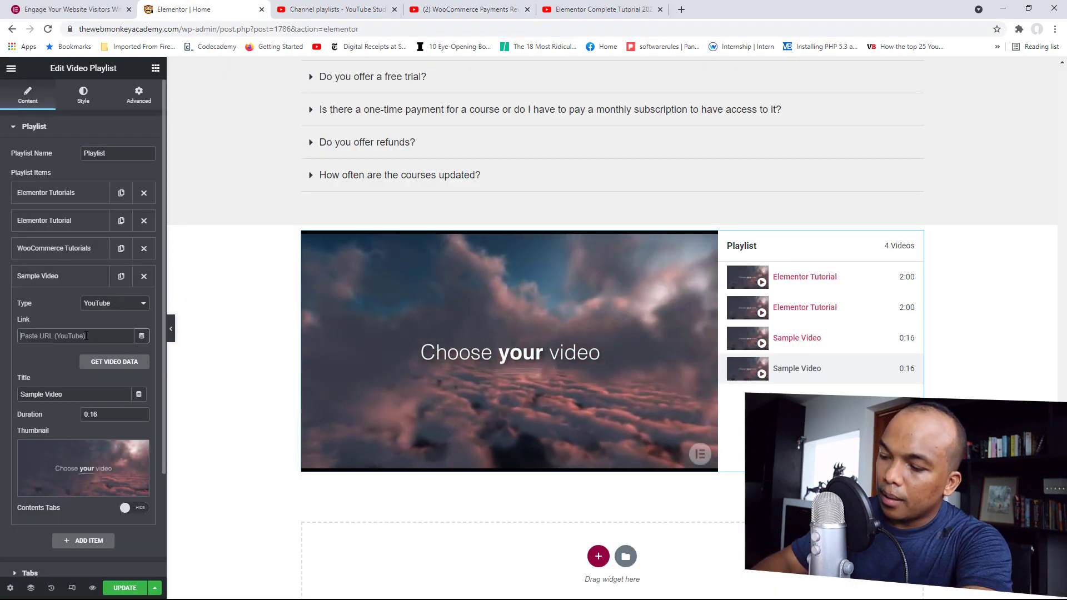
key(ctrl+v)
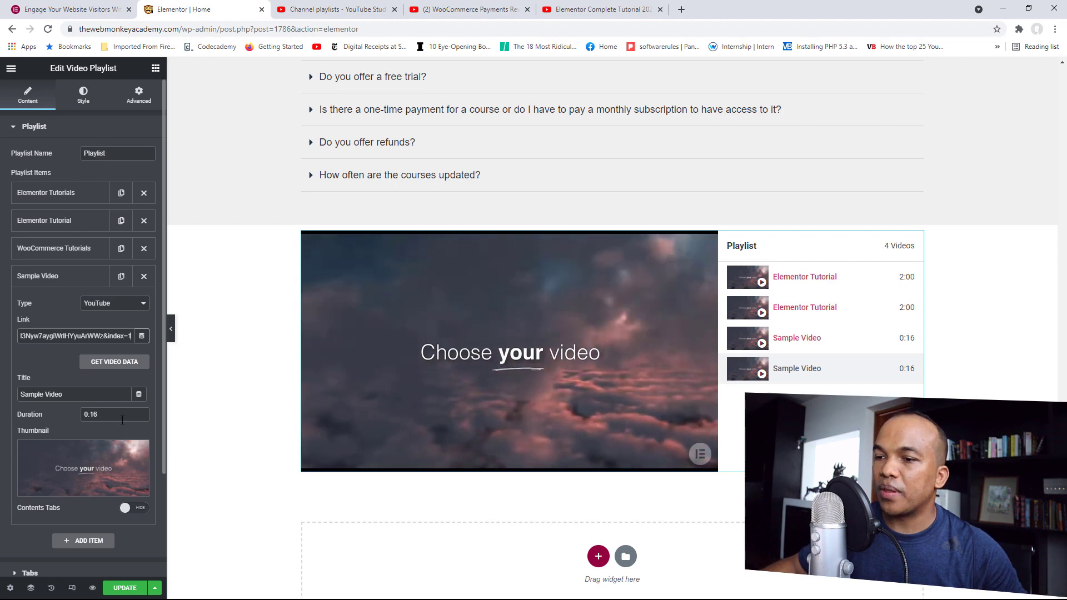
click(66, 422)
text(2:00)
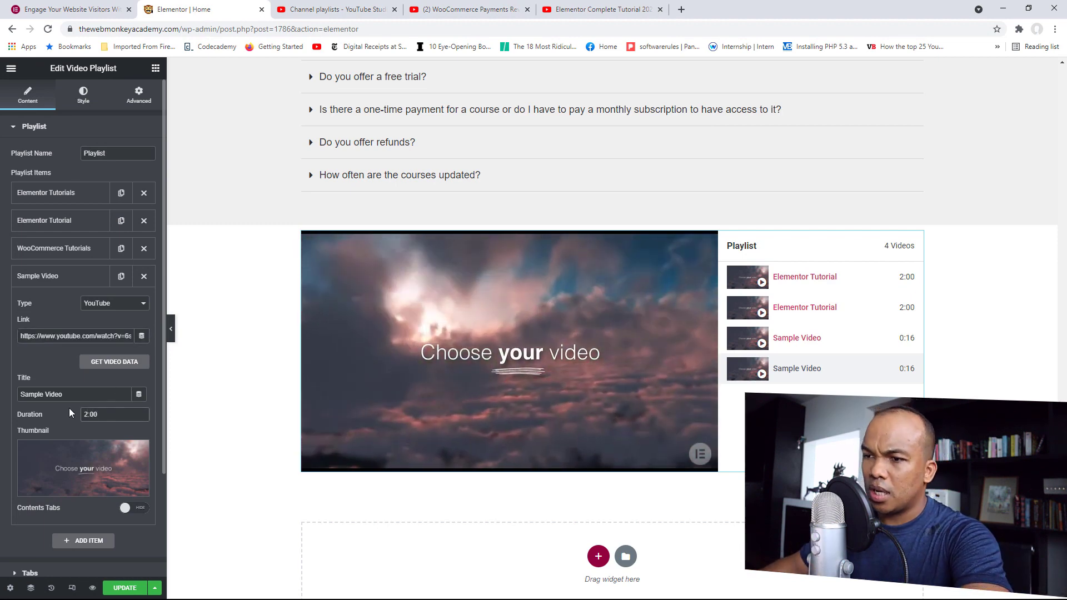
key(shift+Tab)
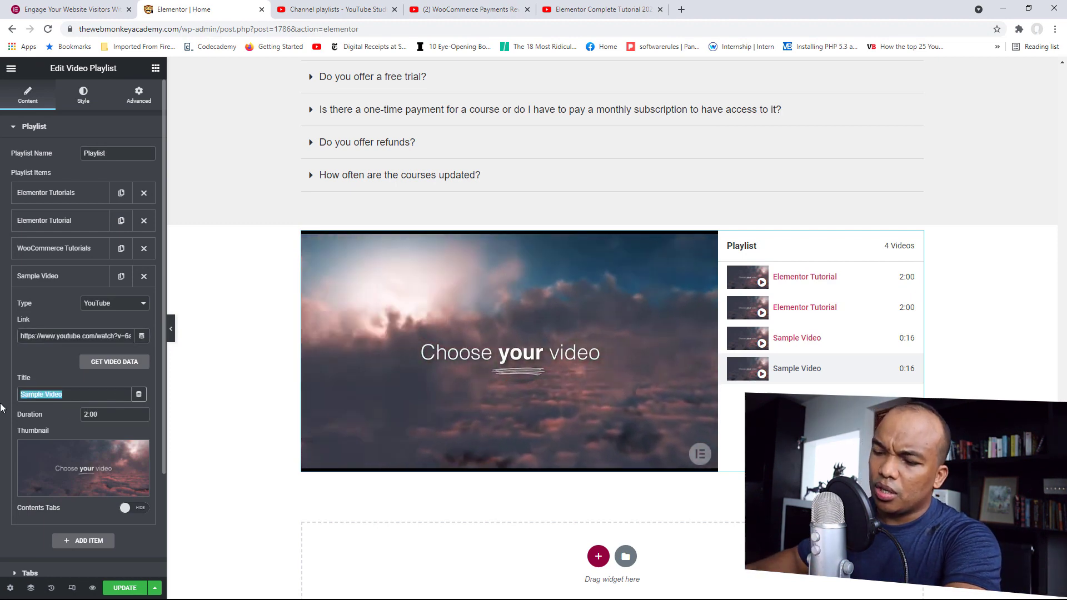
text(WooComerf)
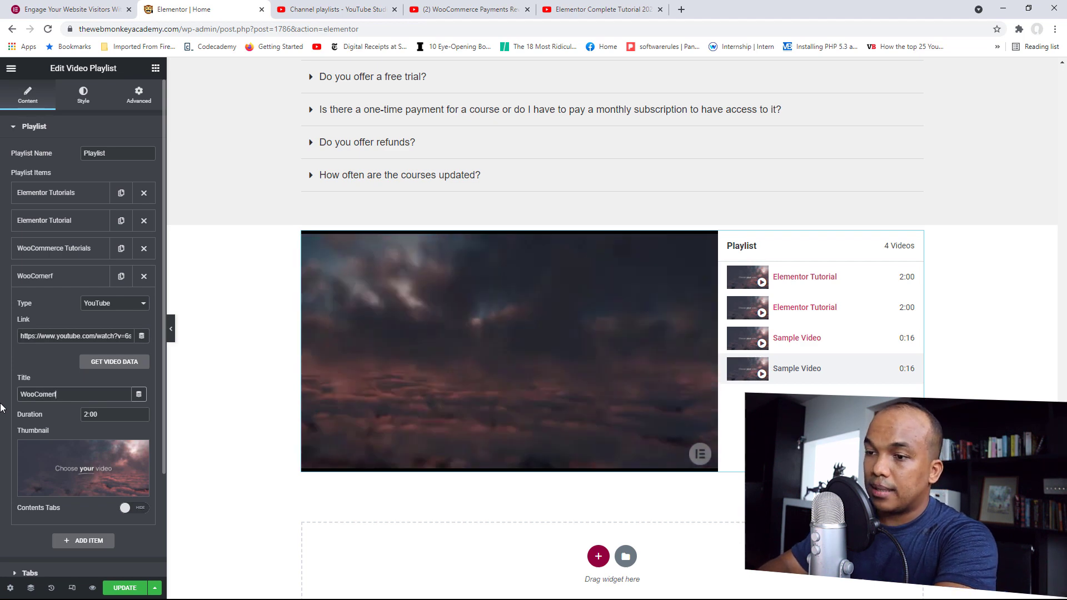
key(BackSpace)
key(BackSpace)
key(BackSpace)
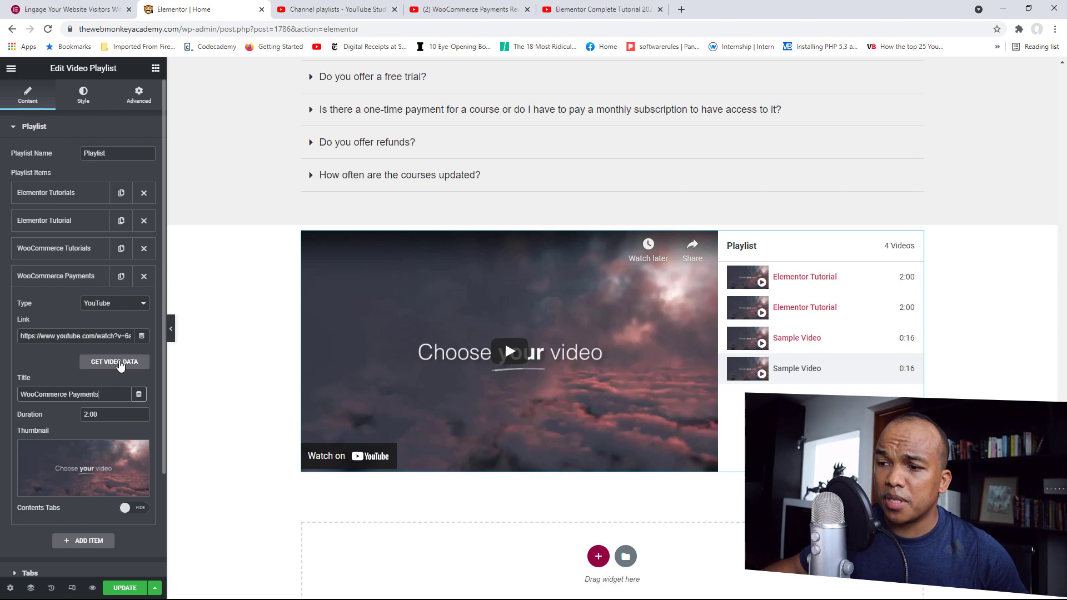
Enable content tabs with 'This is a woocommerce vidoe.' and 'this video is 3 minutes in length'
click(125, 508)
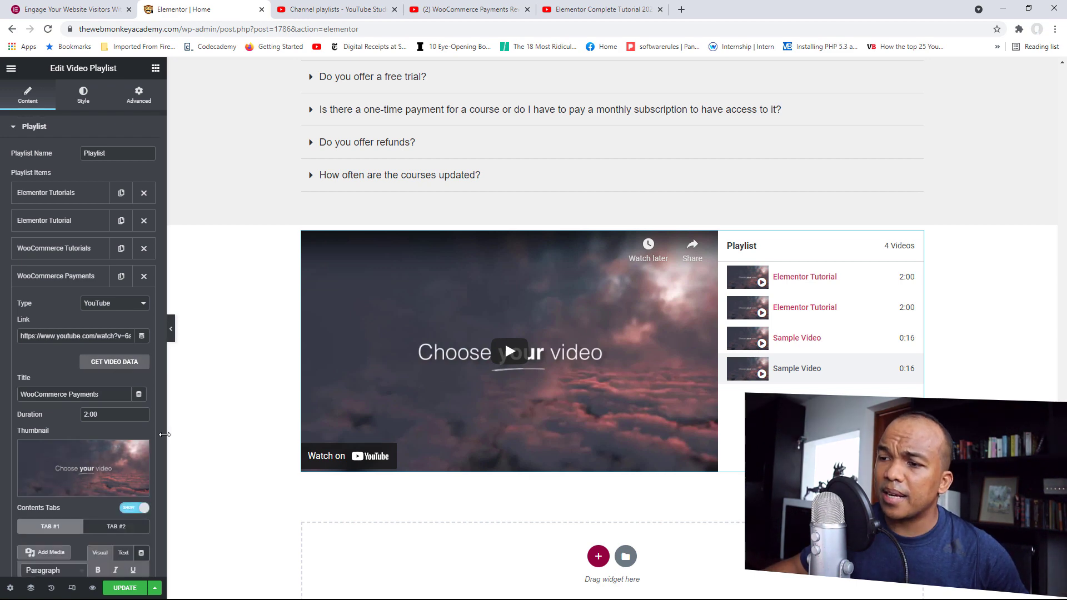
scroll(156, 408, down, 5)
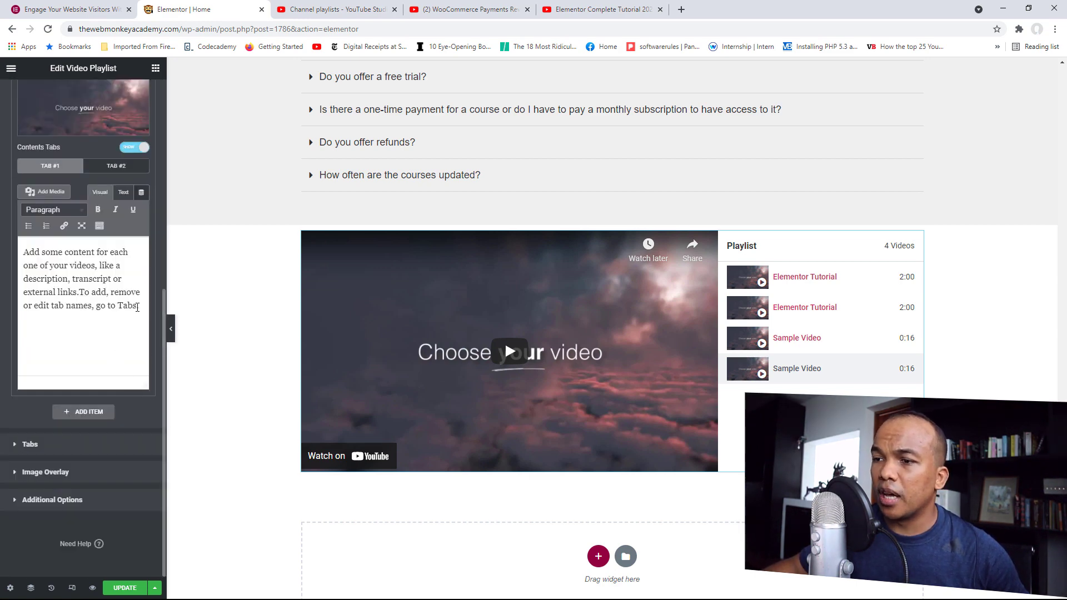
drag(138, 307, 3, 250)
text(This is a)
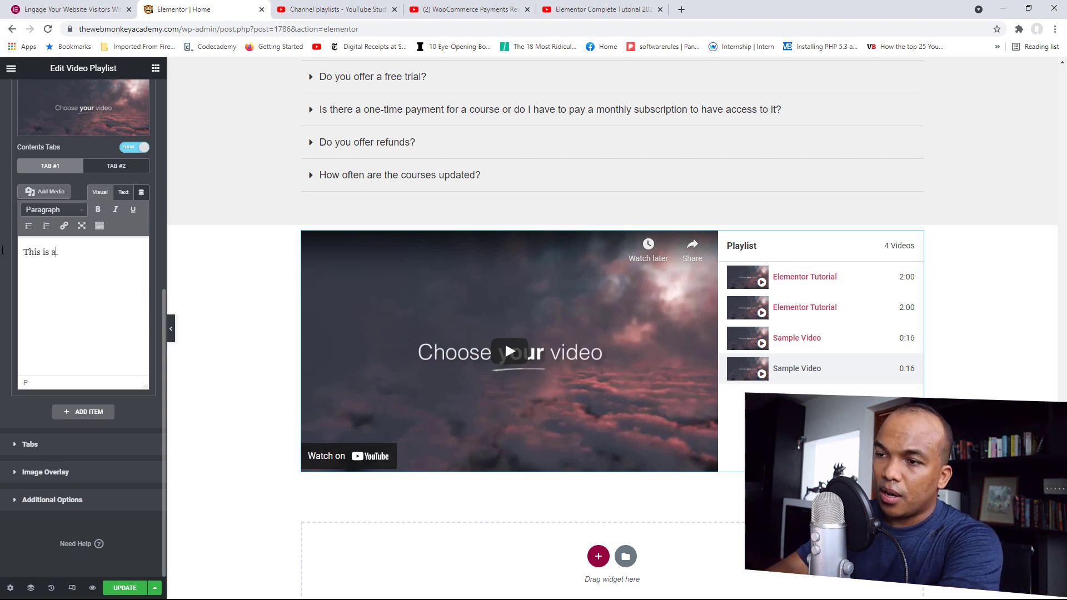
text( woocommerce vid)
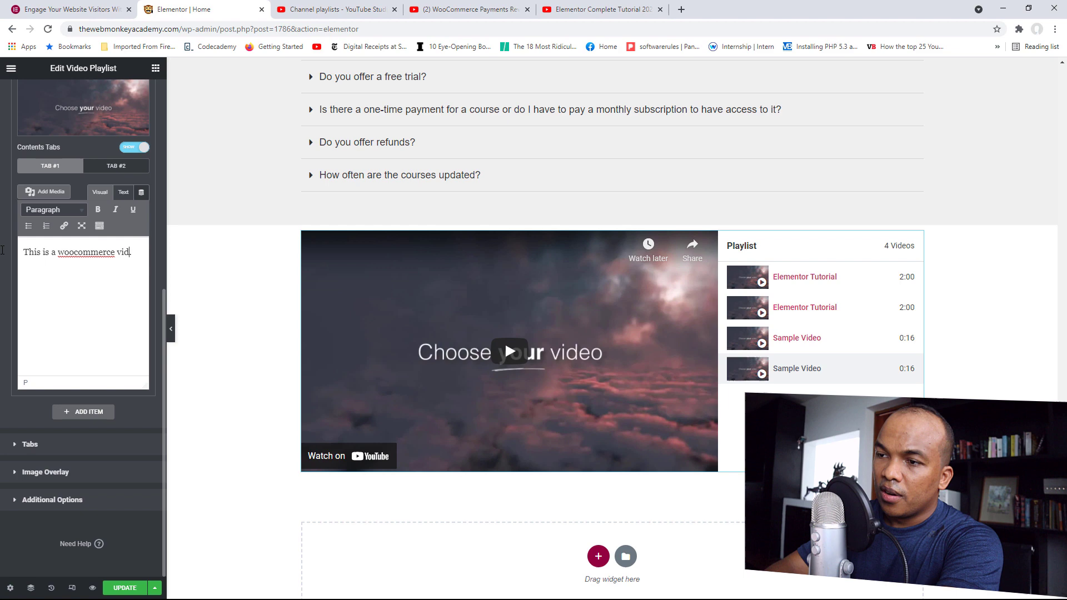
text(oe.)
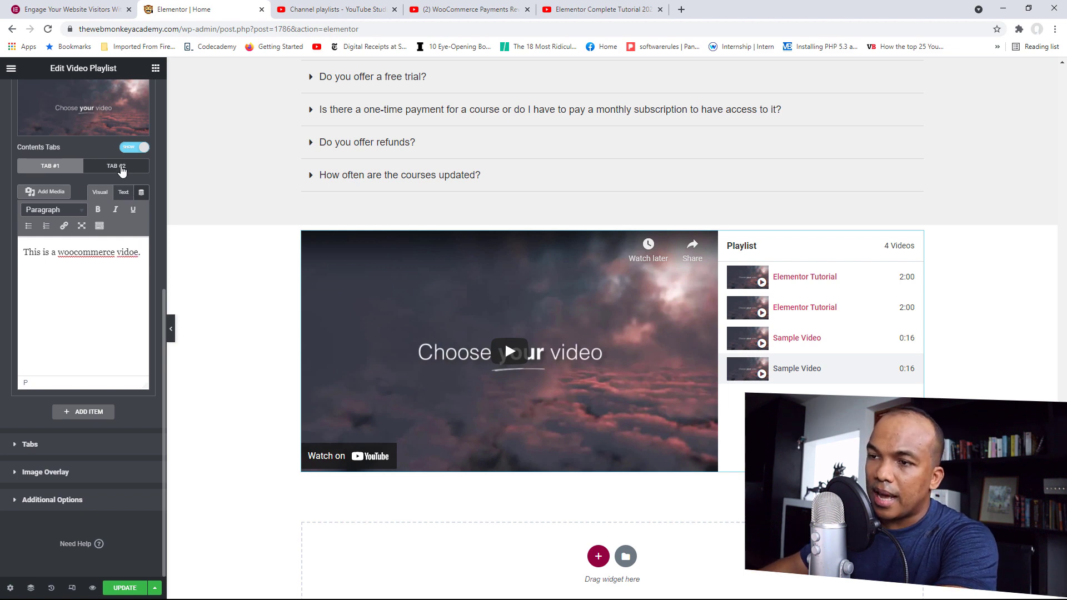
click(122, 168)
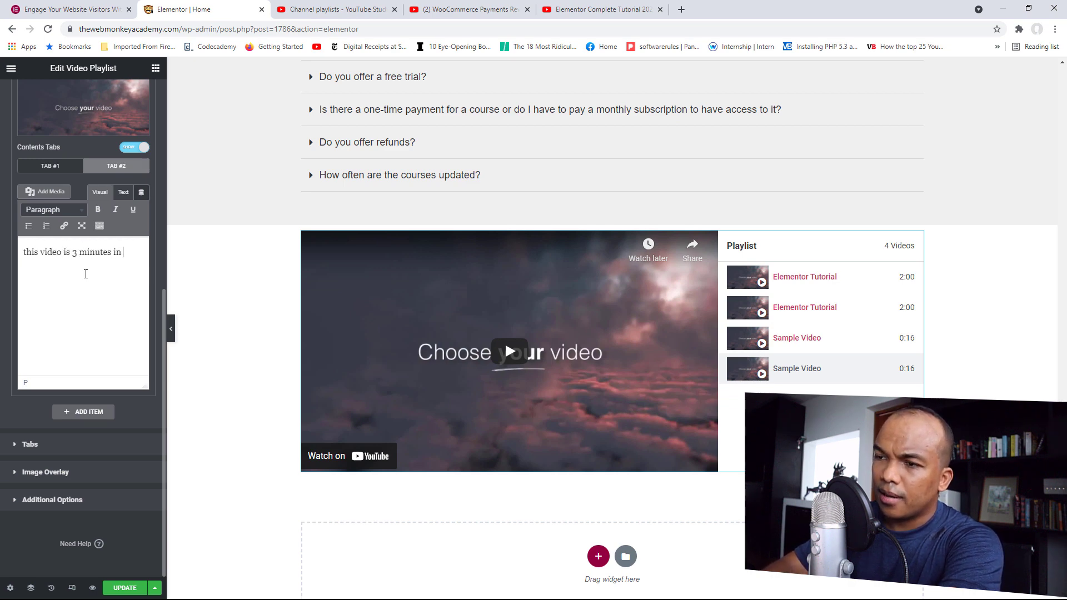
text(this video is 3 minutes in length)
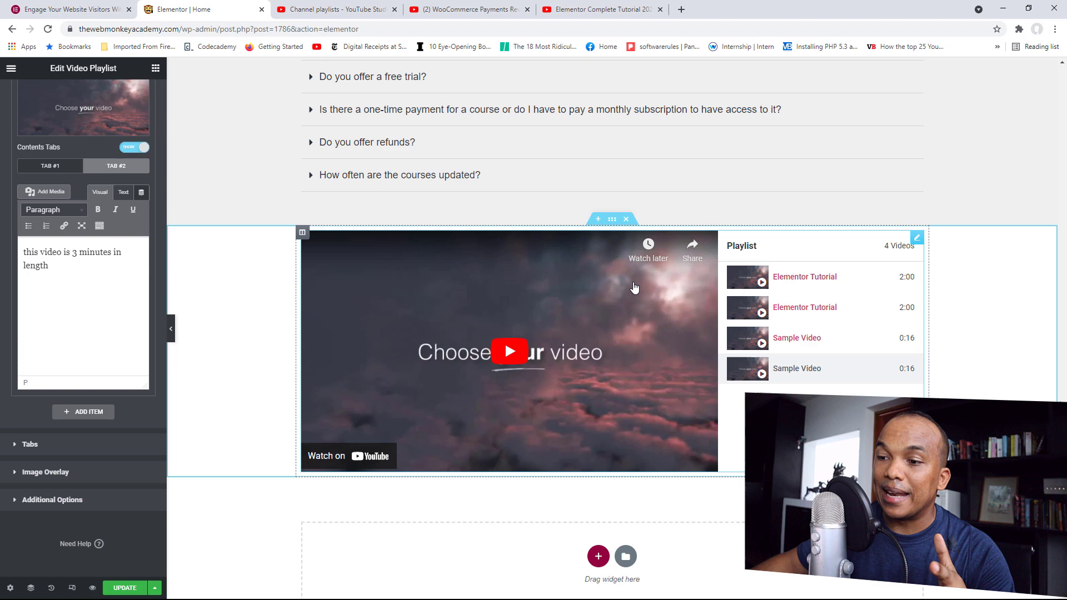
Save the page with Update and open the live page in a new tab
click(123, 588)
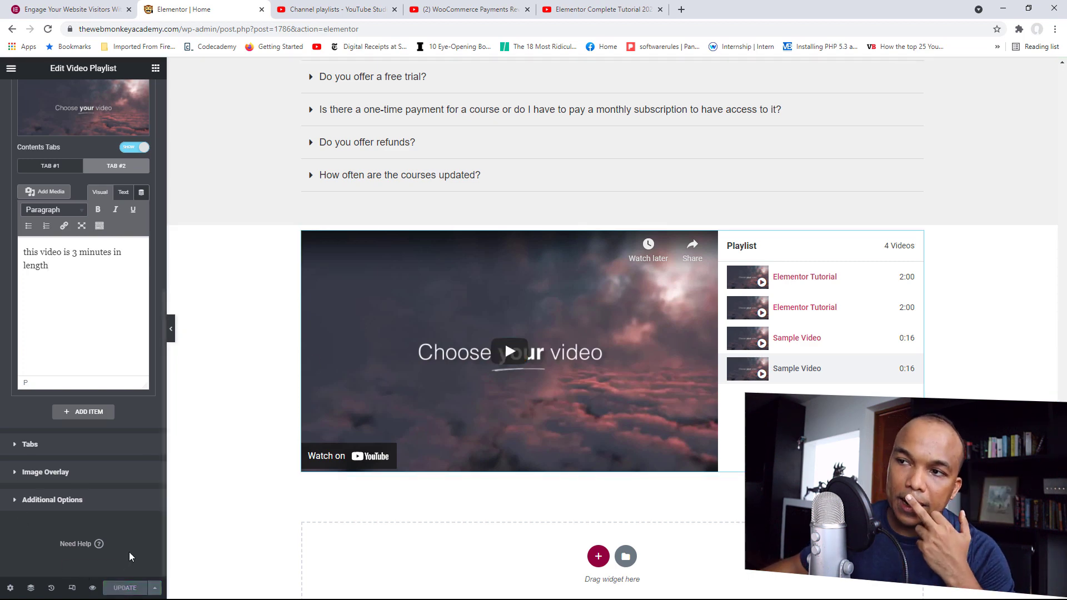
click(10, 70)
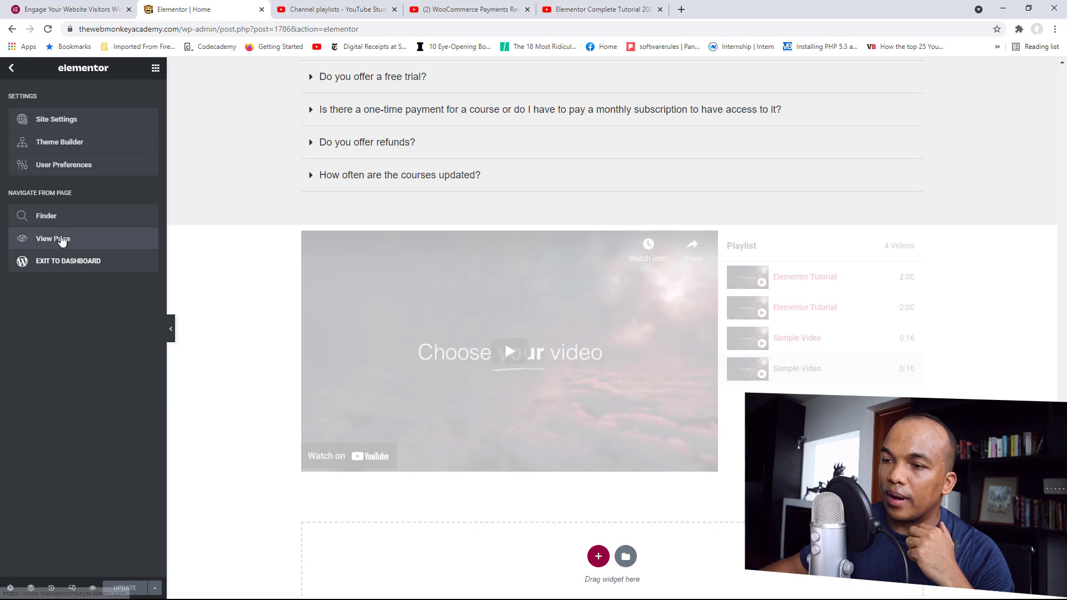
right_click(66, 236)
click(83, 242)
On the live page, scroll to the playlist, play the Elementor Tutorial, then return to the editor
click(345, 7)
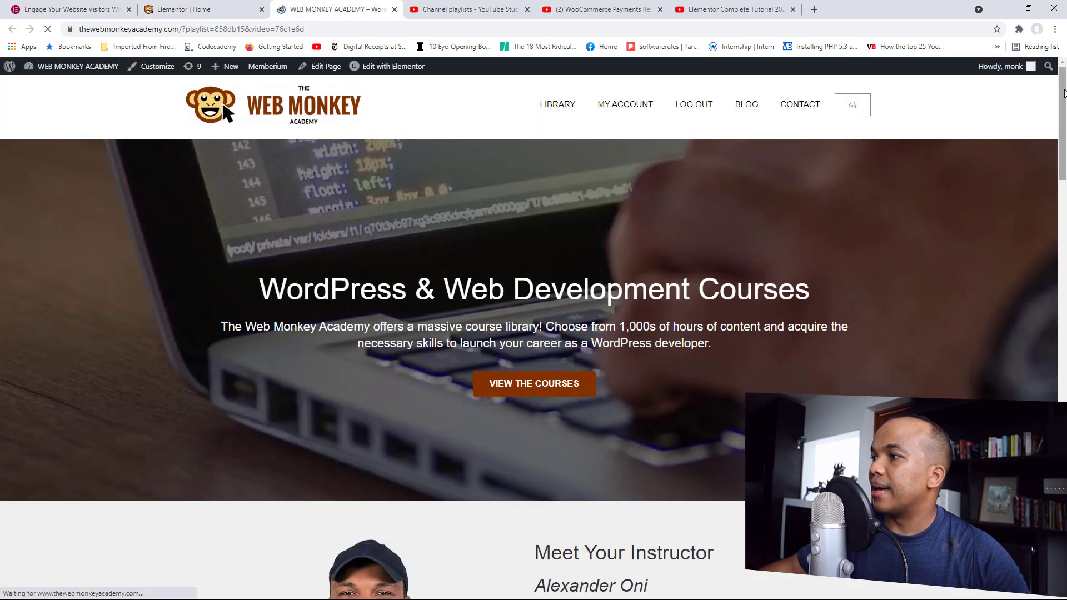
drag(1064, 93, 1063, 466)
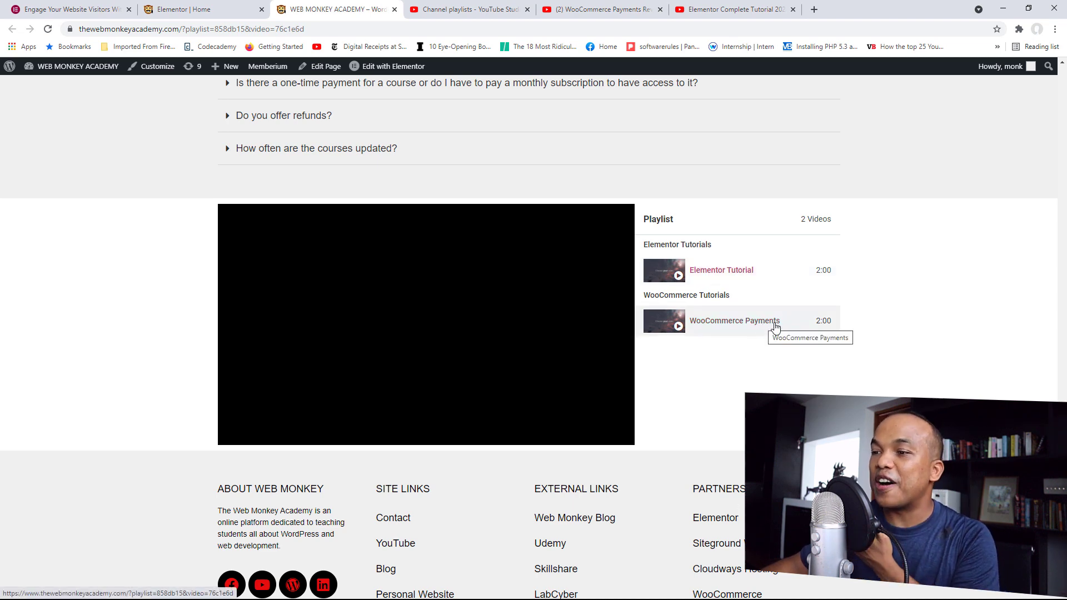
click(709, 272)
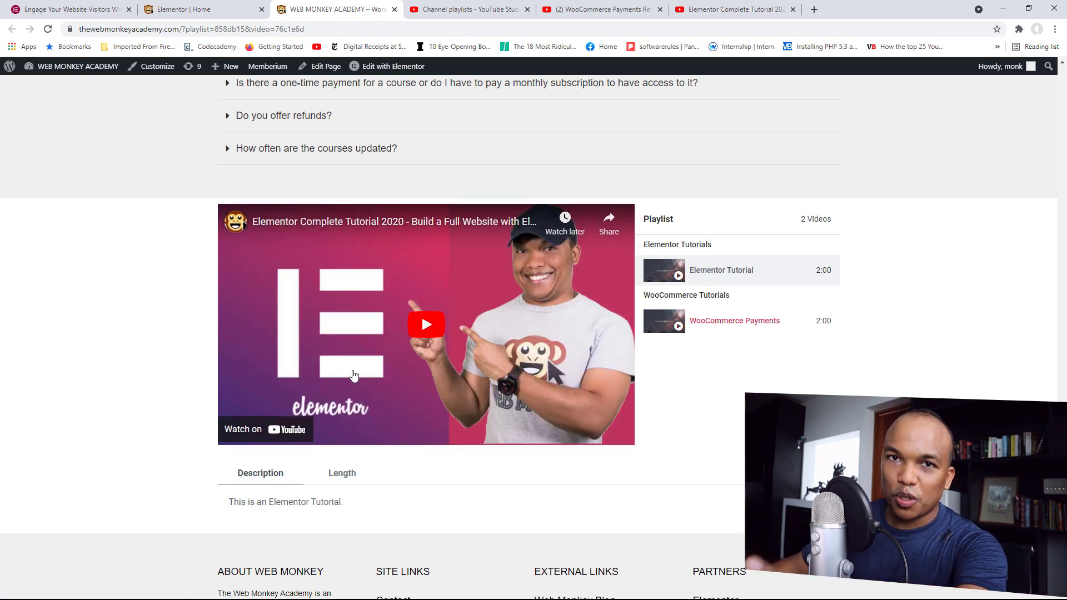
click(234, 5)
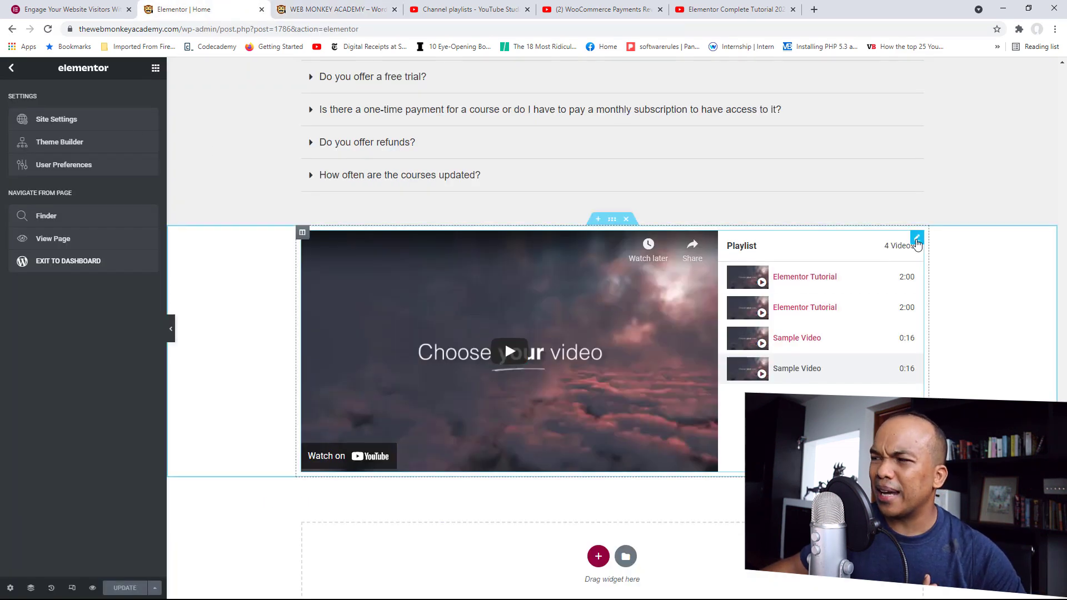
In the video playlist widget's Additional Options, switch Lazy Load to Yes
click(917, 239)
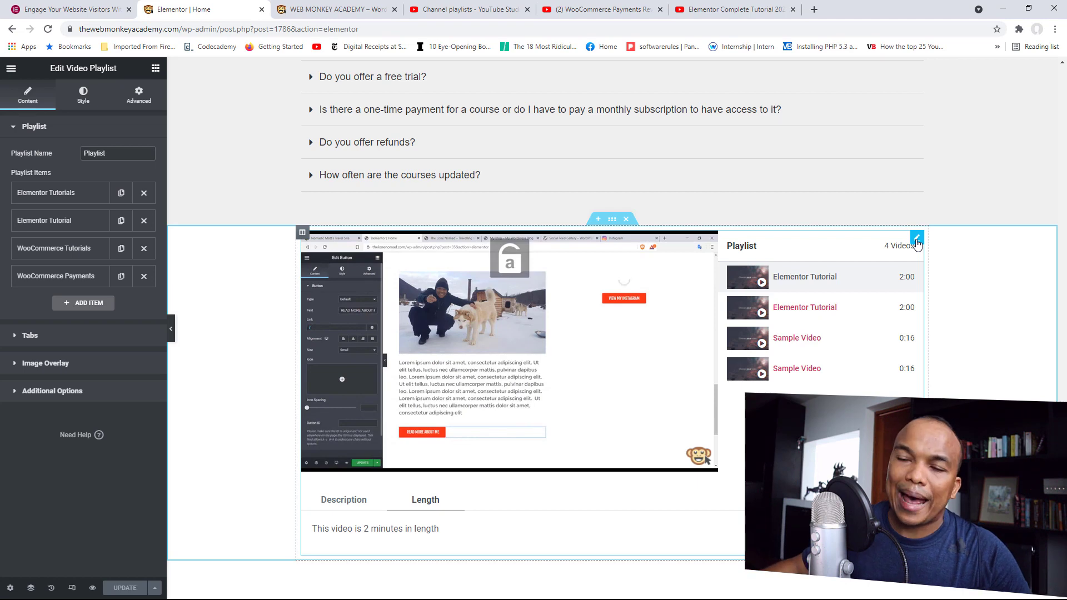
click(81, 364)
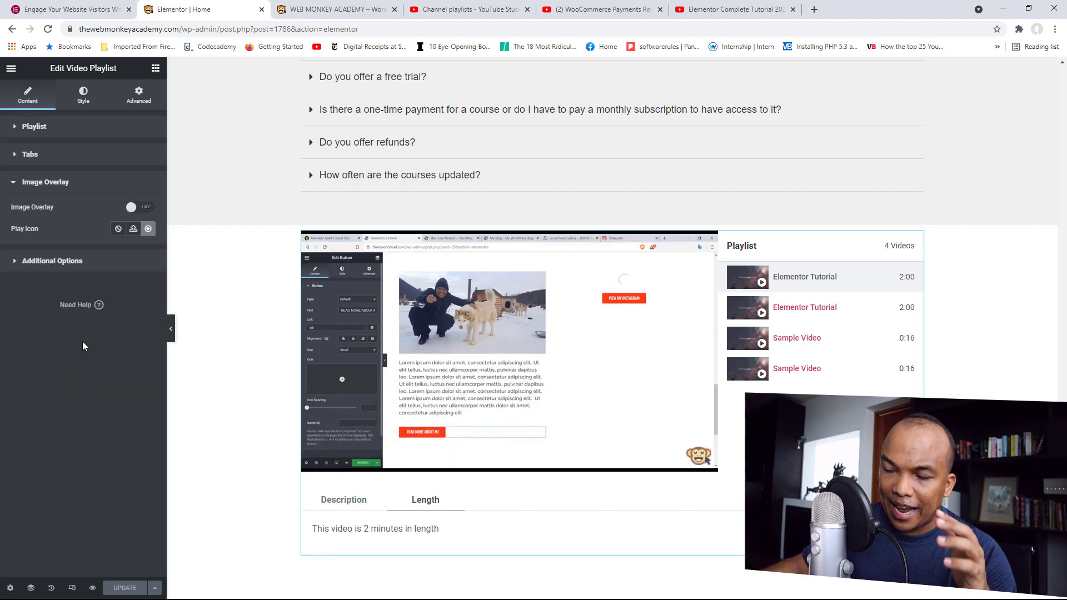
click(81, 261)
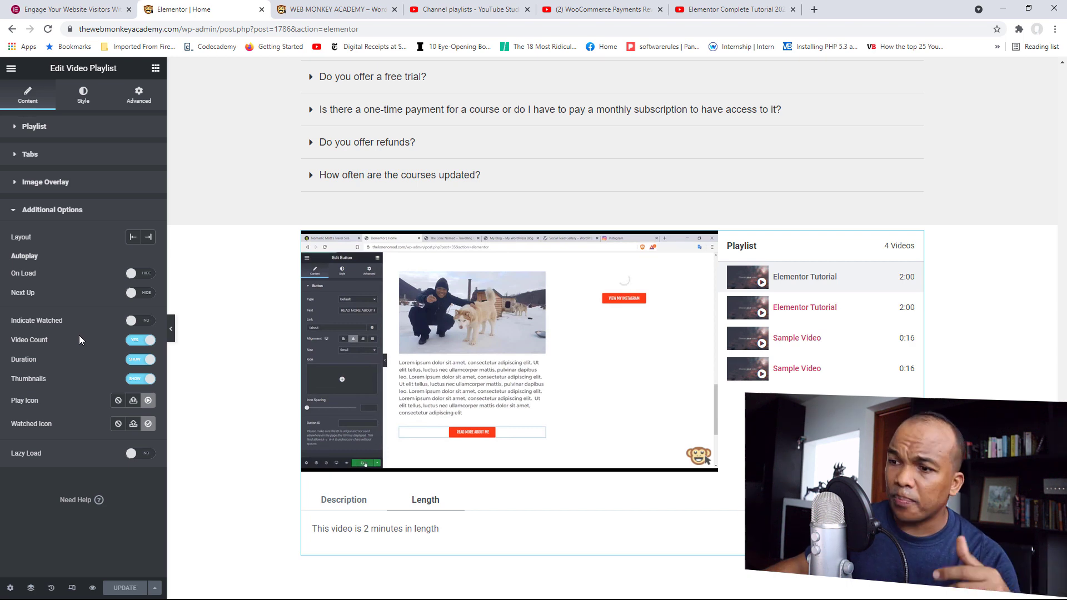
click(133, 454)
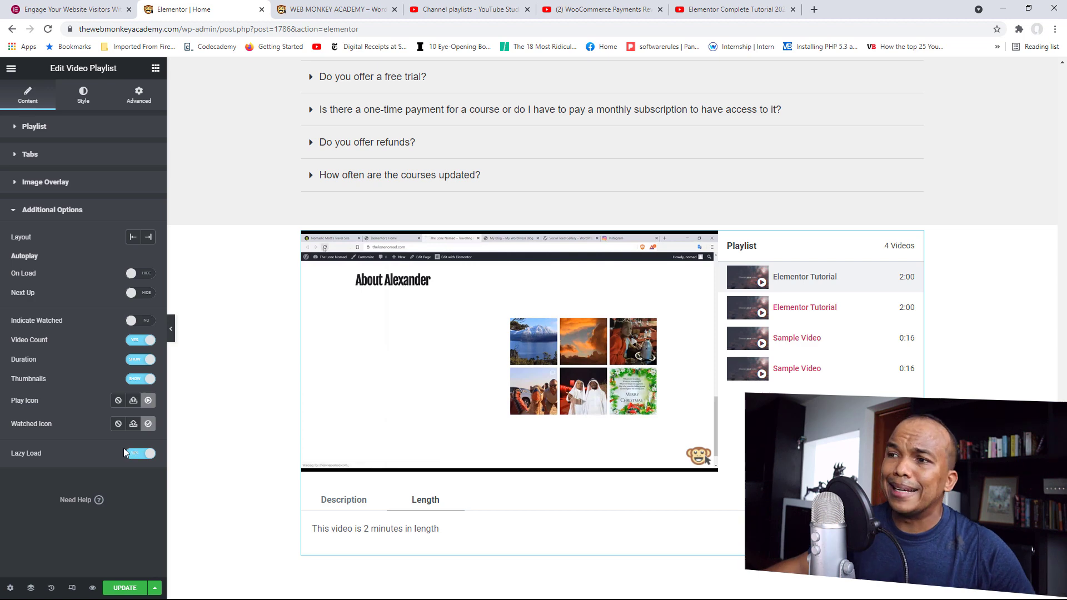
Switch to the browser tab with Elementor's blog post on the Video Playlist and Hotspots widgets
click(120, 6)
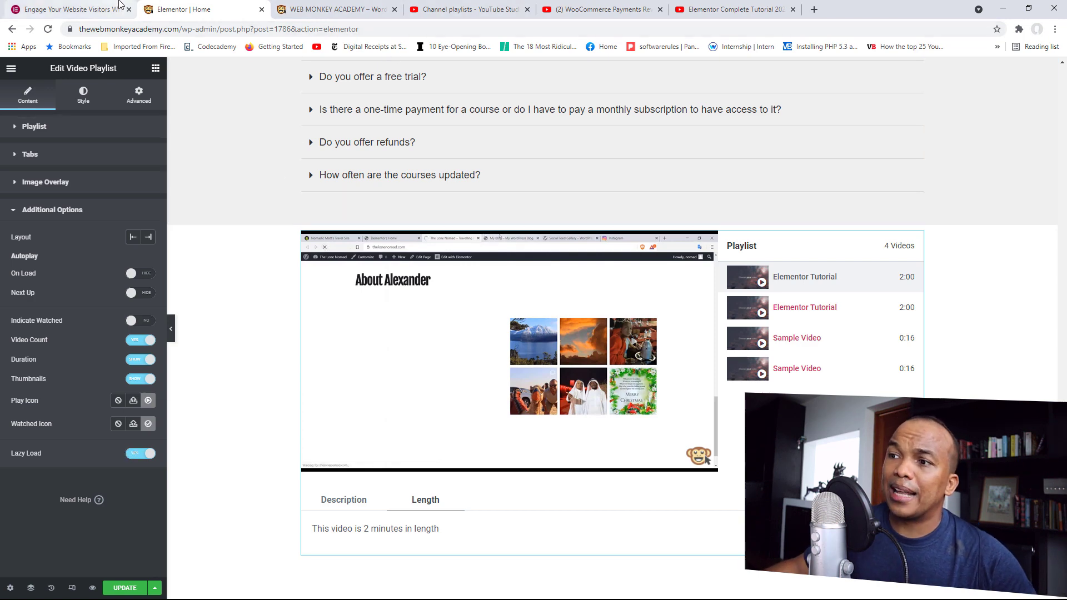